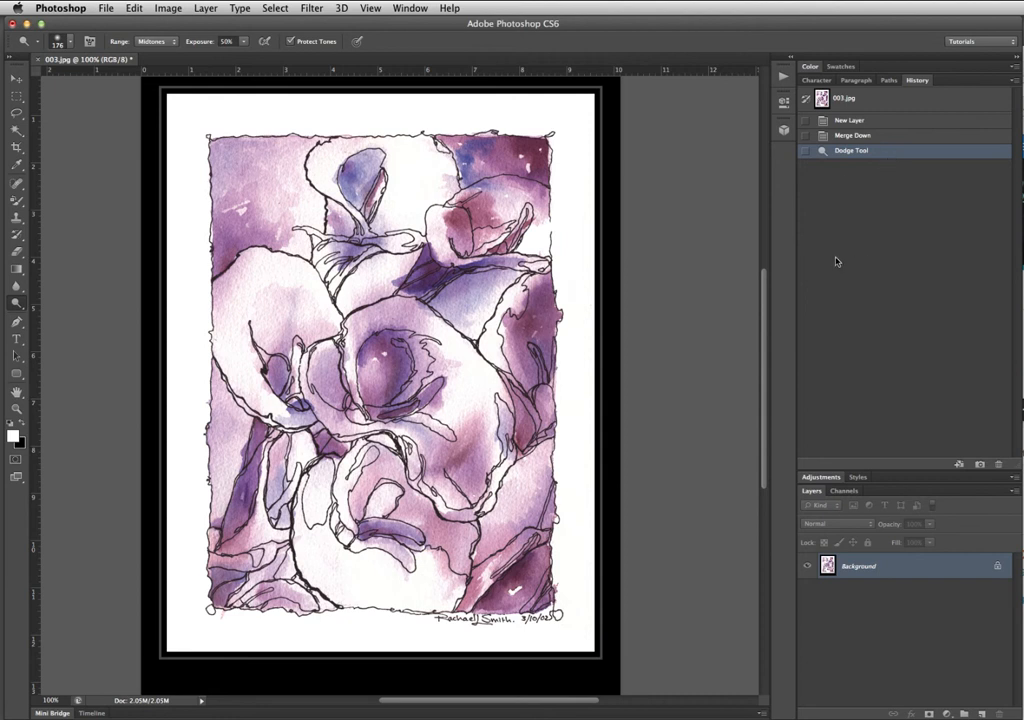
Step: Duplicate the Background layer and brighten the copy with a Levels adjustment
{"action": "key", "text": "super+j"}
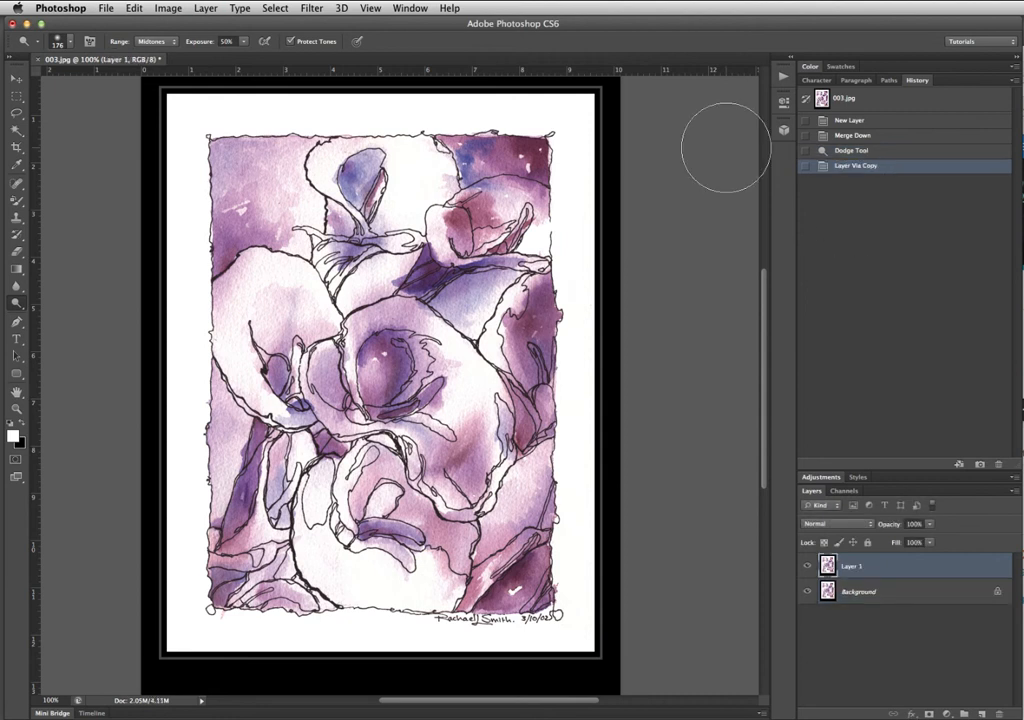
{"action": "key", "text": "super+l"}
{"action": "left_click_drag", "start_coordinate": [887, 486], "coordinate": [866, 487]}
{"action": "left_click_drag", "start_coordinate": [722, 487], "coordinate": [726, 487]}
{"action": "left_click", "coordinate": [938, 360]}
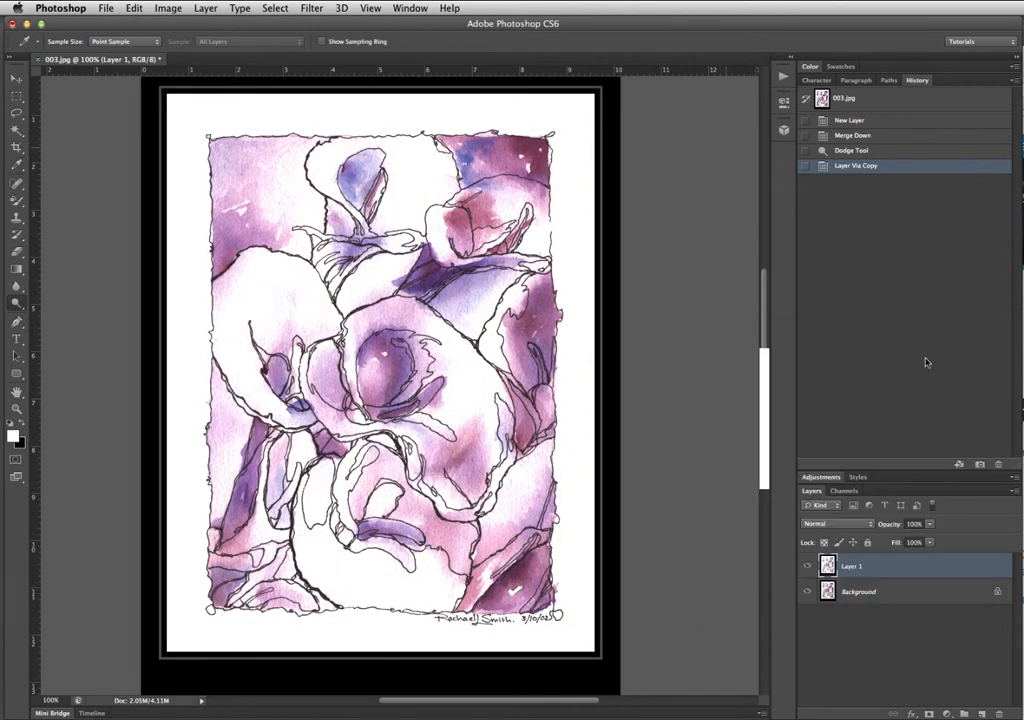
{"action": "key", "text": "o"}
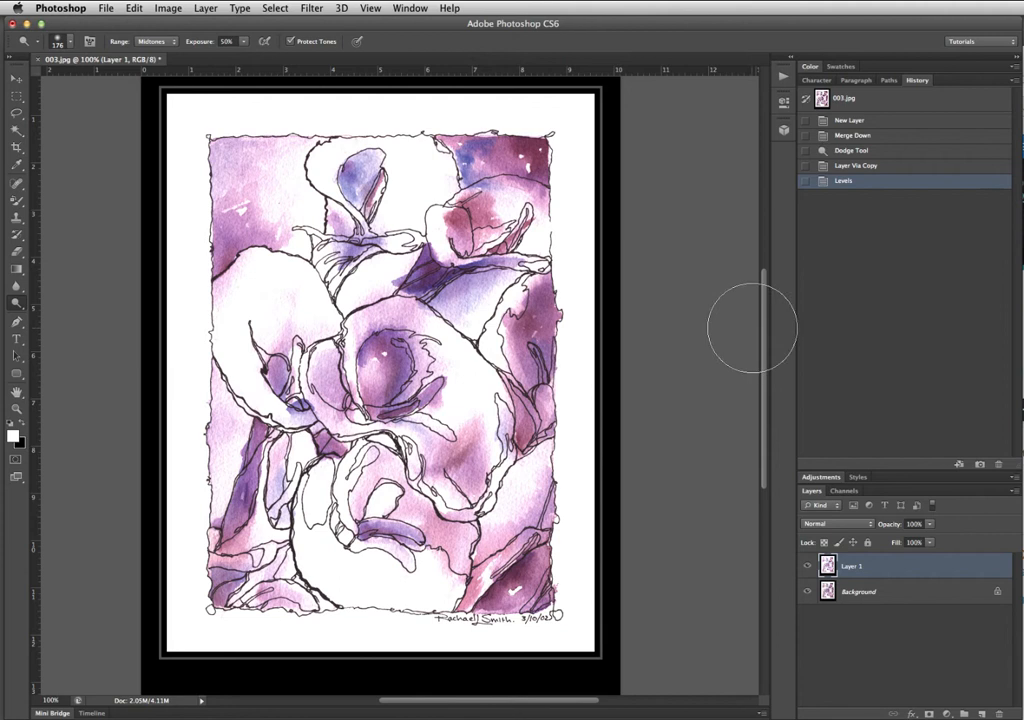
Step: Colorize Layer 1 in blue with Hue/Saturation, using hue 202 and saturation 51
{"action": "key", "text": "super+u"}
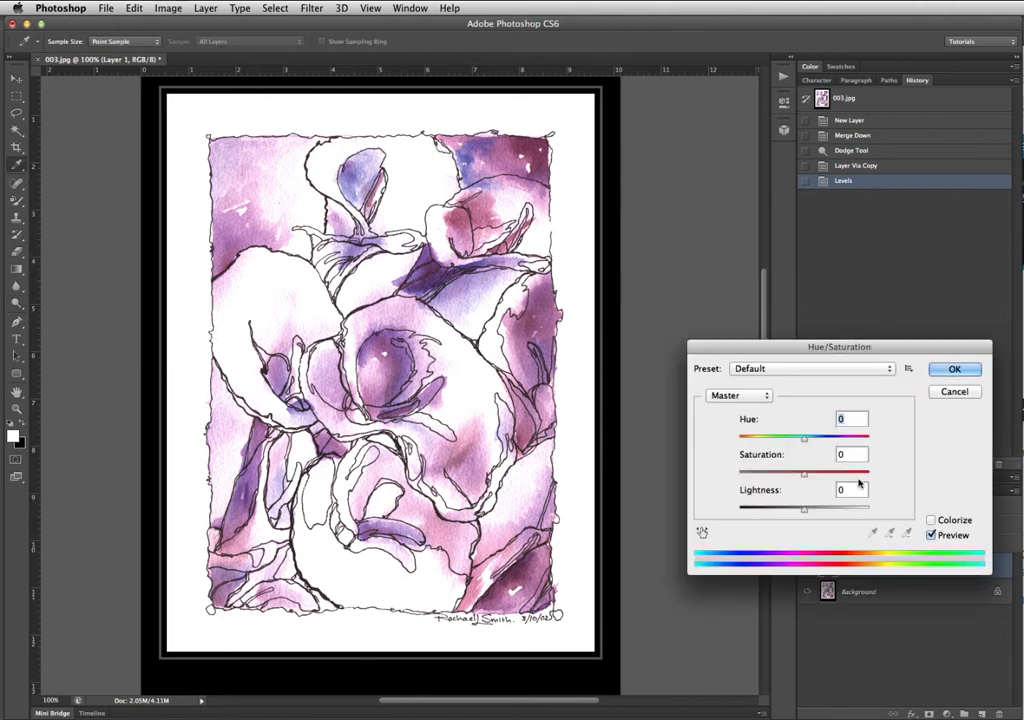
{"action": "left_click", "coordinate": [931, 520]}
{"action": "left_click_drag", "start_coordinate": [757, 455], "coordinate": [813, 440]}
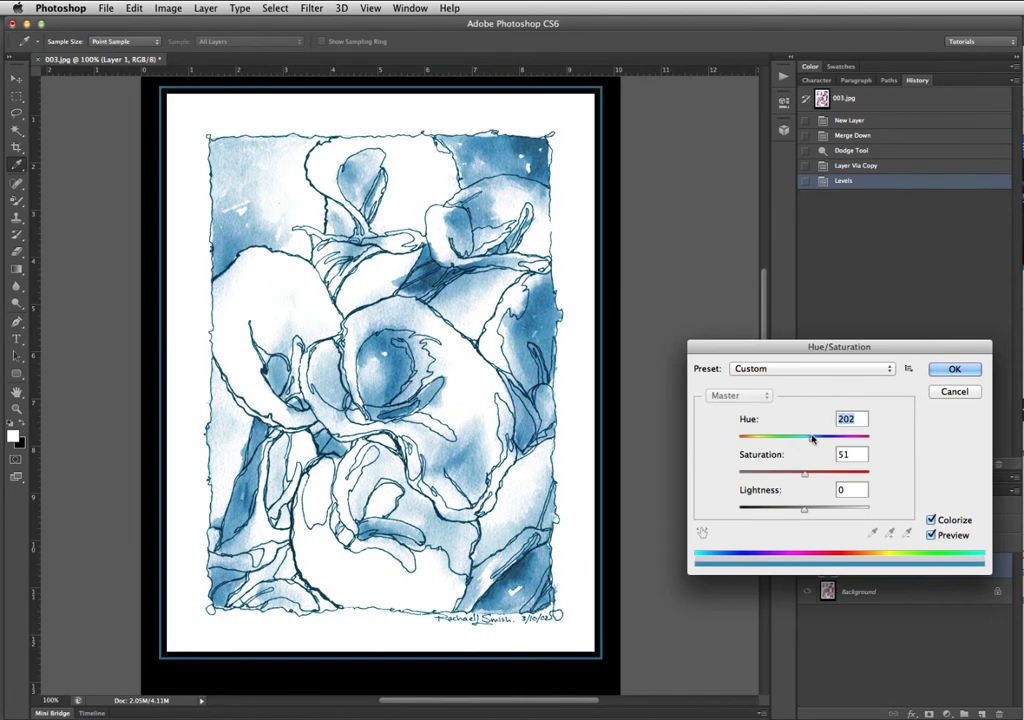
{"action": "left_click", "coordinate": [955, 368]}
Step: Darken the painting's corners, outer edges and the central flower's core on Layer 1 with Burn Tool strokes
{"action": "key", "text": "o"}
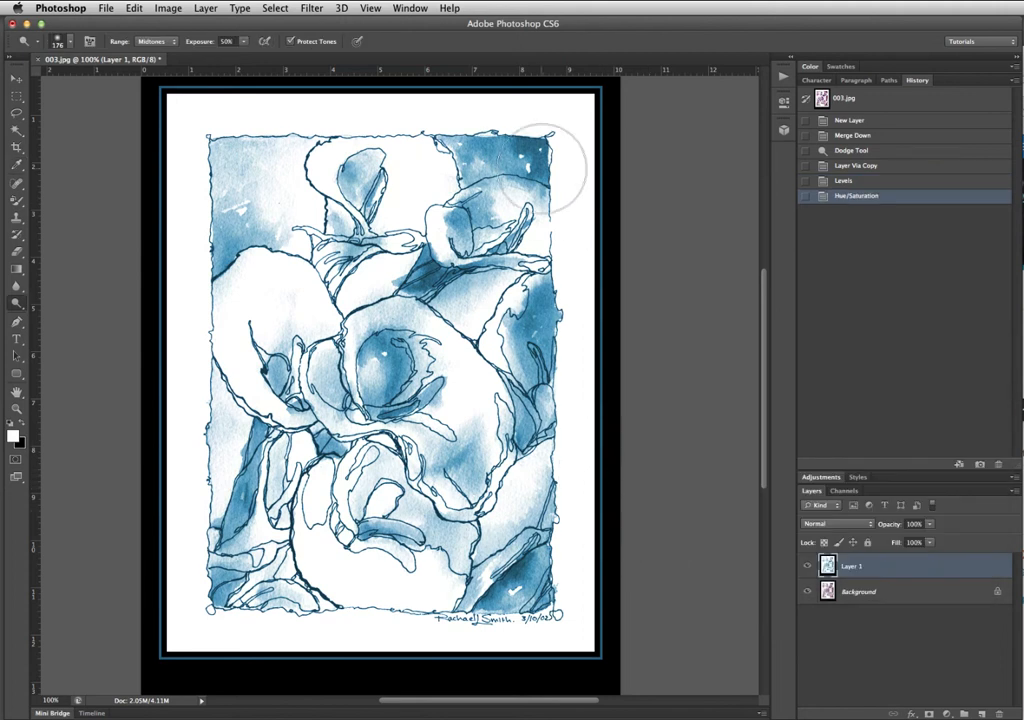
{"action": "left_click_drag", "start_coordinate": [524, 152], "coordinate": [512, 150]}
{"action": "mouse_move", "coordinate": [261, 186]}
{"action": "left_mouse_down"}
{"action": "mouse_move", "coordinate": [215, 182]}
{"action": "mouse_move", "coordinate": [265, 188]}
{"action": "mouse_move", "coordinate": [237, 236]}
{"action": "left_mouse_up"}
{"action": "left_click_drag", "start_coordinate": [238, 463], "coordinate": [208, 532]}
{"action": "left_click_drag", "start_coordinate": [501, 592], "coordinate": [512, 585]}
{"action": "left_click_drag", "start_coordinate": [400, 352], "coordinate": [405, 405]}
{"action": "mouse_move", "coordinate": [385, 390]}
{"action": "left_mouse_down"}
{"action": "mouse_move", "coordinate": [362, 366]}
{"action": "mouse_move", "coordinate": [325, 390]}
{"action": "mouse_move", "coordinate": [378, 408]}
{"action": "left_mouse_up"}
{"action": "left_click_drag", "start_coordinate": [382, 412], "coordinate": [398, 416]}
{"action": "left_click_drag", "start_coordinate": [503, 352], "coordinate": [525, 356]}
{"action": "mouse_move", "coordinate": [525, 390]}
{"action": "left_mouse_down"}
{"action": "mouse_move", "coordinate": [529, 327]}
{"action": "mouse_move", "coordinate": [496, 394]}
{"action": "left_mouse_up"}
{"action": "mouse_move", "coordinate": [234, 184]}
{"action": "left_mouse_down"}
{"action": "mouse_move", "coordinate": [226, 249]}
{"action": "mouse_move", "coordinate": [225, 240]}
{"action": "left_mouse_up"}
{"action": "mouse_move", "coordinate": [226, 232]}
{"action": "left_mouse_down"}
{"action": "mouse_move", "coordinate": [231, 205]}
{"action": "mouse_move", "coordinate": [258, 198]}
{"action": "left_mouse_up"}
{"action": "mouse_move", "coordinate": [225, 290]}
{"action": "left_mouse_down"}
{"action": "mouse_move", "coordinate": [209, 384]}
{"action": "mouse_move", "coordinate": [228, 392]}
{"action": "mouse_move", "coordinate": [219, 477]}
{"action": "mouse_move", "coordinate": [211, 407]}
{"action": "mouse_move", "coordinate": [221, 502]}
{"action": "mouse_move", "coordinate": [212, 455]}
{"action": "left_mouse_up"}
{"action": "mouse_move", "coordinate": [260, 541]}
{"action": "left_mouse_down"}
{"action": "mouse_move", "coordinate": [270, 583]}
{"action": "mouse_move", "coordinate": [298, 586]}
{"action": "left_mouse_up"}
{"action": "mouse_move", "coordinate": [480, 612]}
{"action": "left_mouse_down"}
{"action": "mouse_move", "coordinate": [528, 611]}
{"action": "mouse_move", "coordinate": [516, 608]}
{"action": "mouse_move", "coordinate": [543, 536]}
{"action": "mouse_move", "coordinate": [530, 525]}
{"action": "mouse_move", "coordinate": [536, 494]}
{"action": "left_mouse_up"}
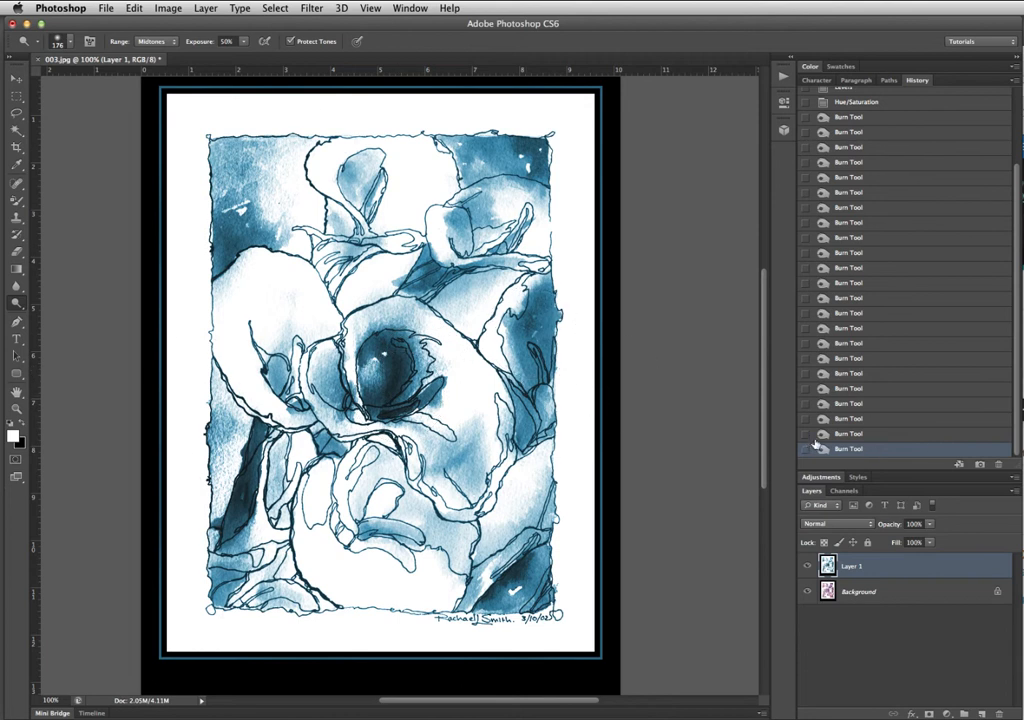
Step: Step back through the burn strokes in the history, one state at a time, to the fifth Burn Tool state
{"action": "left_click", "coordinate": [869, 437]}
{"action": "left_click", "coordinate": [876, 420]}
{"action": "left_click", "coordinate": [884, 404]}
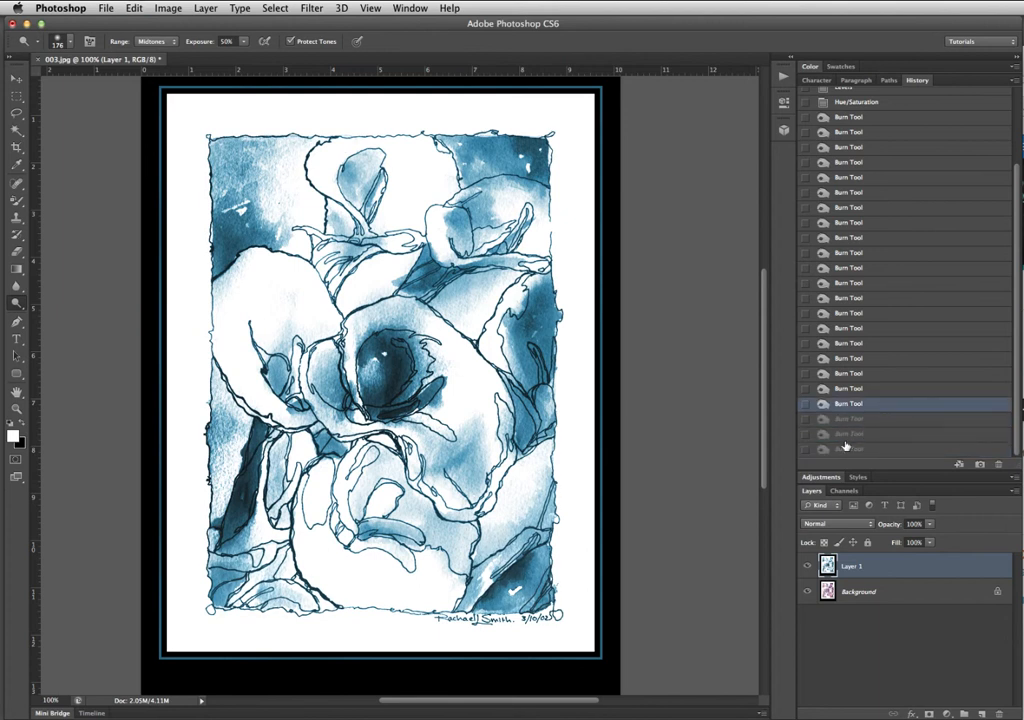
{"action": "left_click", "coordinate": [880, 388]}
{"action": "left_click", "coordinate": [881, 373]}
{"action": "left_click", "coordinate": [880, 358]}
{"action": "left_click", "coordinate": [873, 343]}
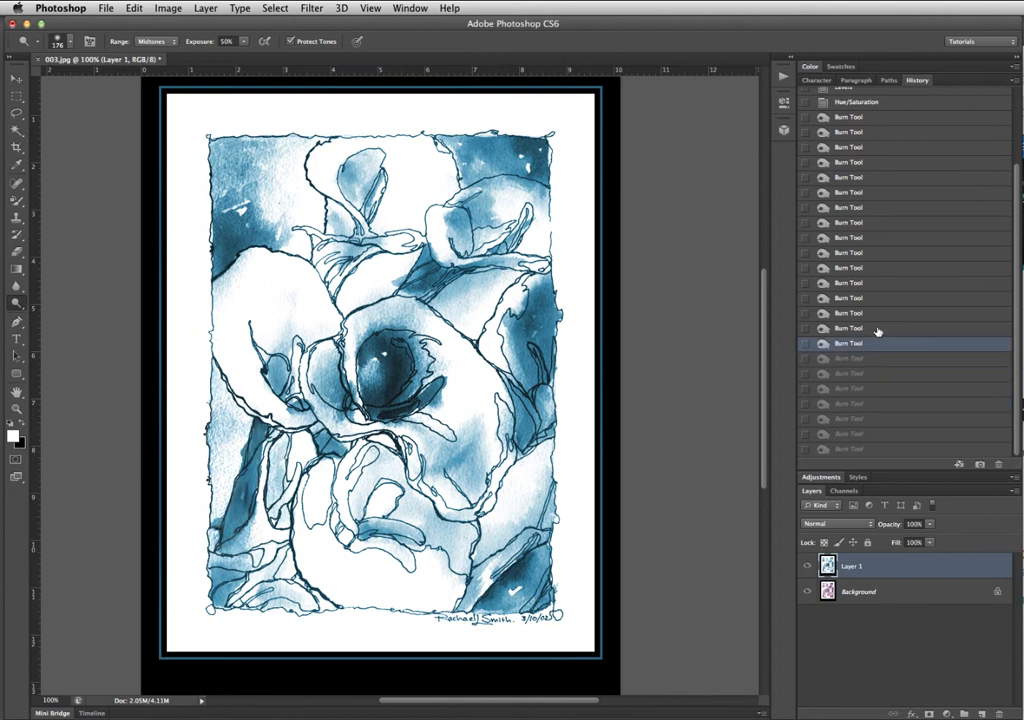
{"action": "left_click", "coordinate": [882, 328]}
{"action": "left_click", "coordinate": [884, 313]}
{"action": "left_click", "coordinate": [883, 298]}
{"action": "left_click", "coordinate": [881, 283]}
{"action": "left_click", "coordinate": [878, 255]}
{"action": "left_click", "coordinate": [878, 238]}
{"action": "left_click", "coordinate": [878, 222]}
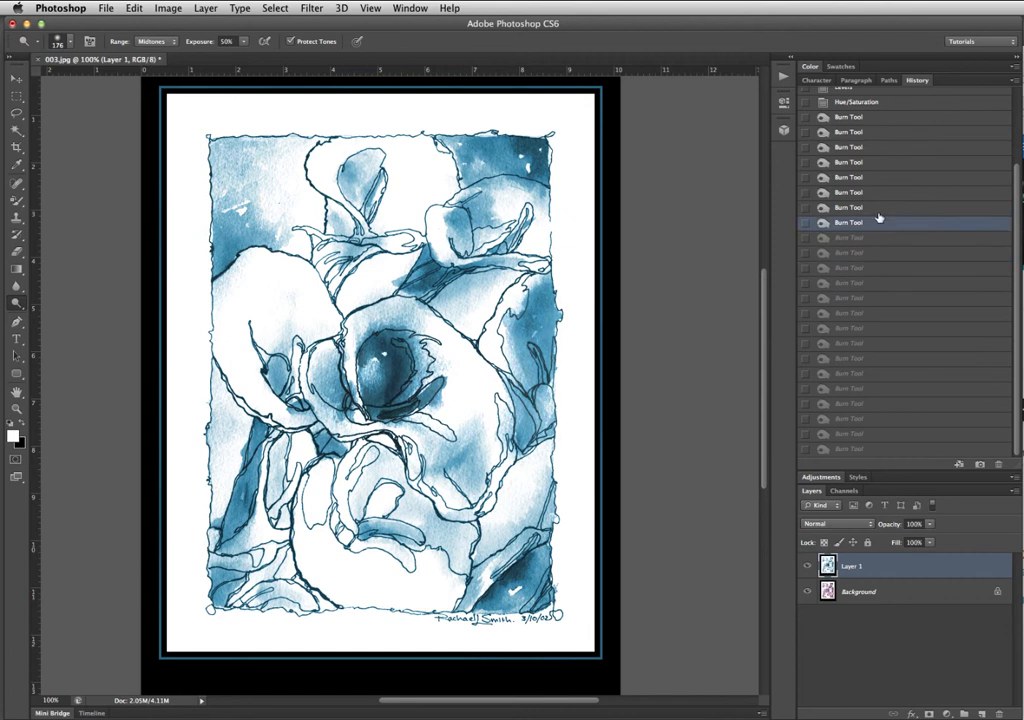
{"action": "left_click", "coordinate": [880, 207]}
{"action": "left_click", "coordinate": [884, 177]}
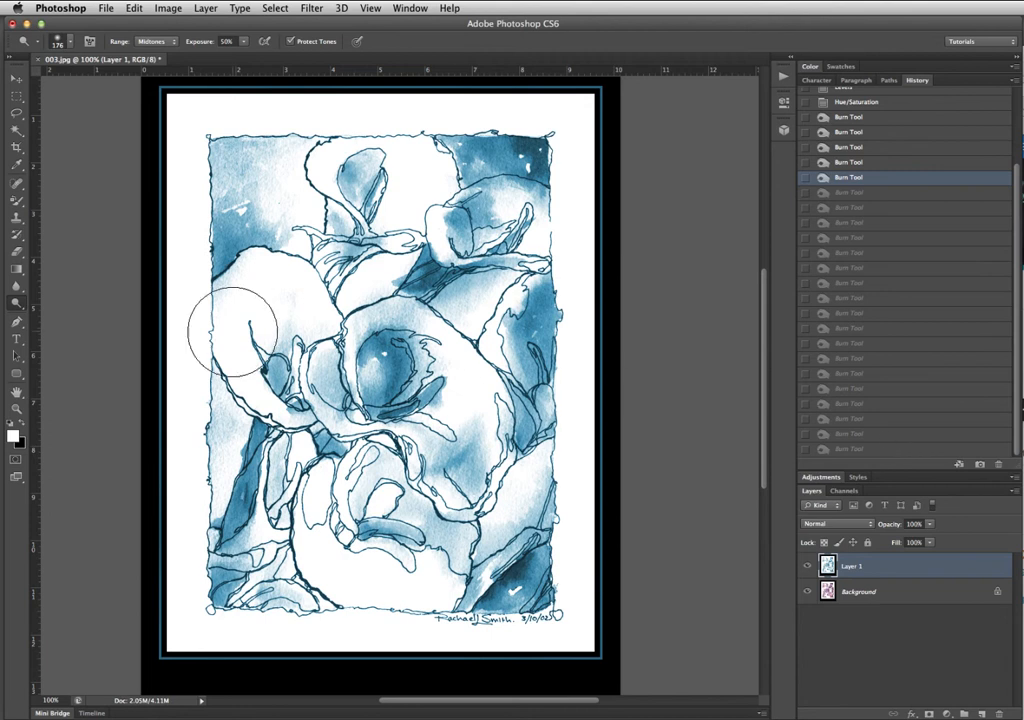
Step: Choose the History Brush Tool, set the fifth Burn Tool state as its source, and return to the last burn state
{"action": "left_click", "coordinate": [18, 236]}
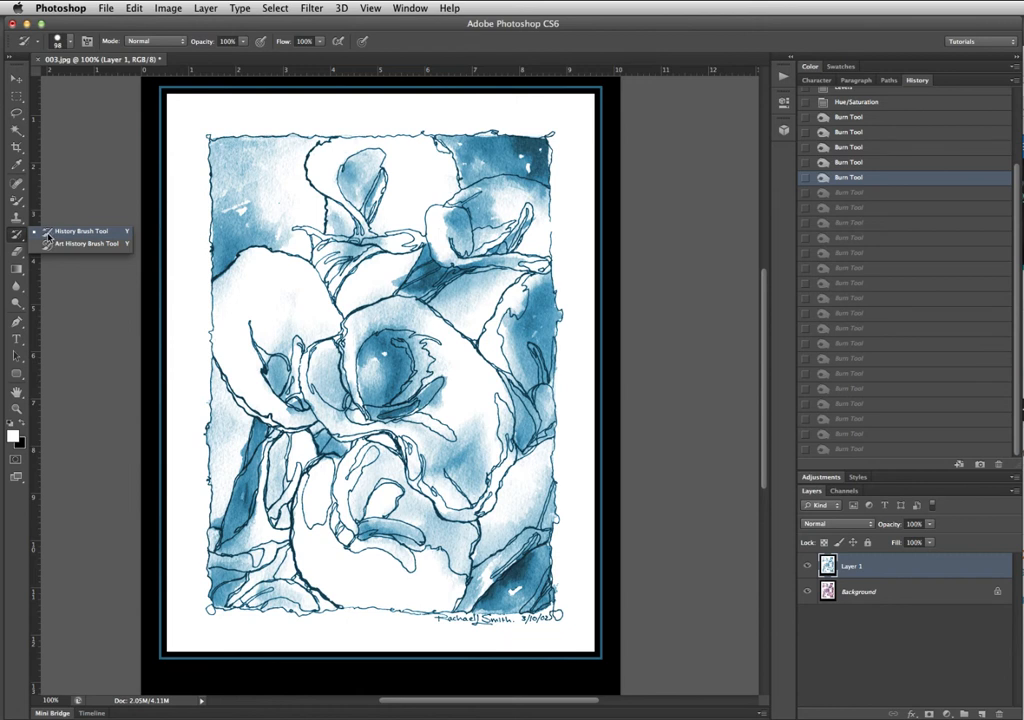
{"action": "left_click", "coordinate": [47, 236]}
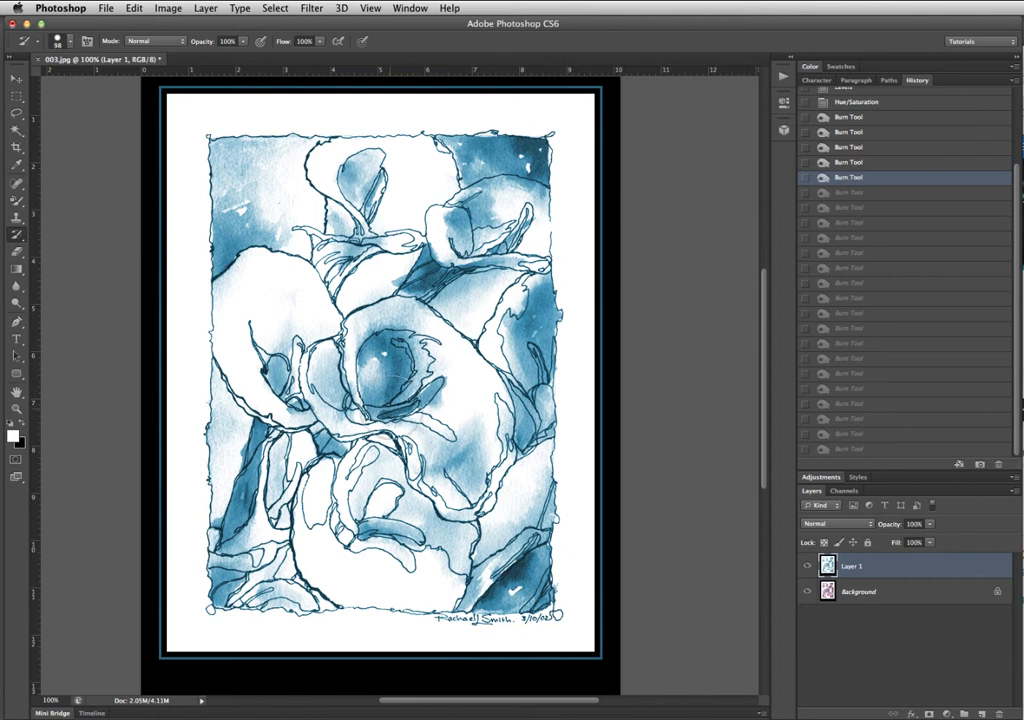
{"action": "left_click", "coordinate": [806, 179]}
{"action": "left_click", "coordinate": [868, 450]}
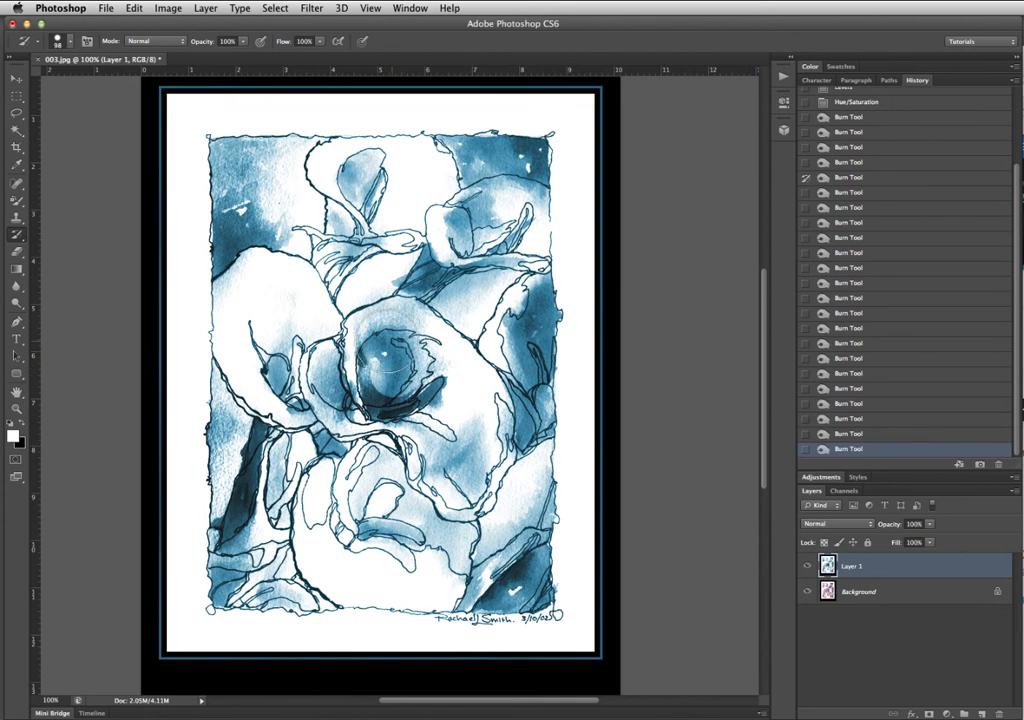
Step: Paint the lighter source state back over the central flower with the History Brush, switching to a soft round tip
{"action": "mouse_move", "coordinate": [387, 341]}
{"action": "left_mouse_down"}
{"action": "mouse_move", "coordinate": [361, 359]}
{"action": "mouse_move", "coordinate": [362, 386]}
{"action": "mouse_move", "coordinate": [385, 411]}
{"action": "mouse_move", "coordinate": [425, 388]}
{"action": "mouse_move", "coordinate": [355, 305]}
{"action": "left_mouse_up"}
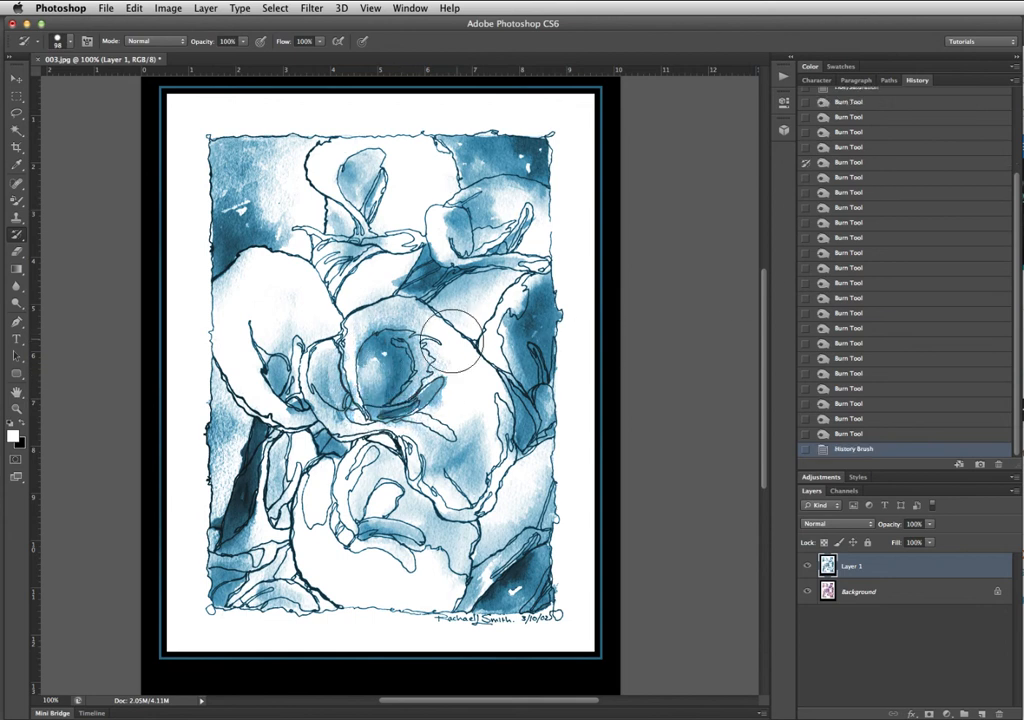
{"action": "mouse_move", "coordinate": [380, 378]}
{"action": "left_mouse_down"}
{"action": "mouse_move", "coordinate": [350, 376]}
{"action": "mouse_move", "coordinate": [360, 397]}
{"action": "left_mouse_up"}
{"action": "right_click", "coordinate": [403, 361]}
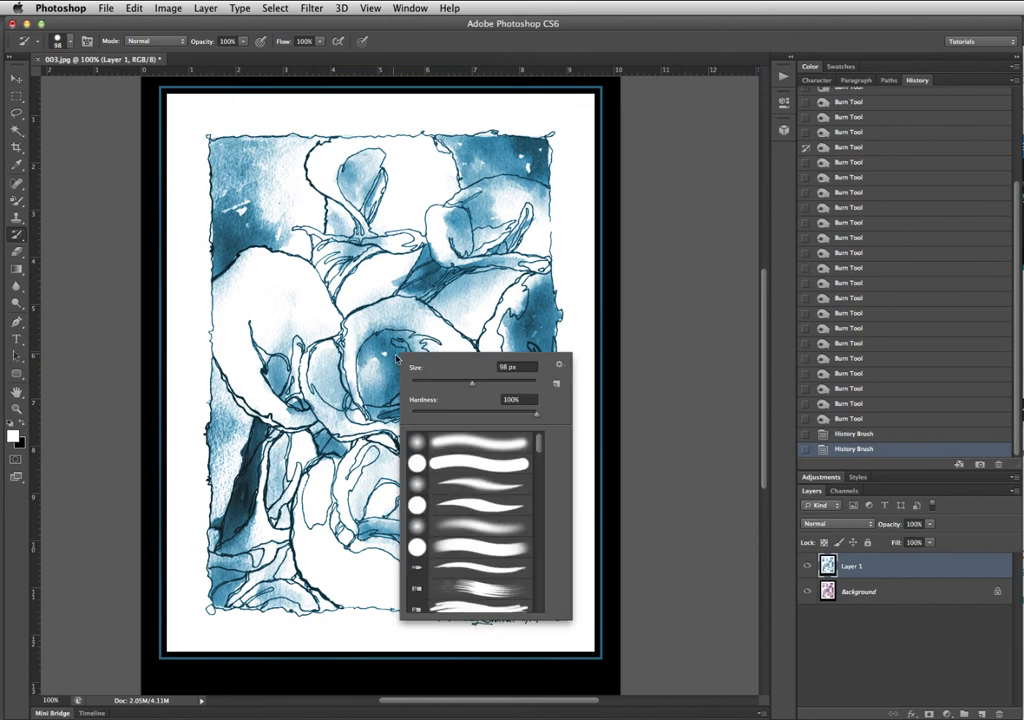
{"action": "left_click", "coordinate": [459, 446]}
{"action": "left_click", "coordinate": [350, 400]}
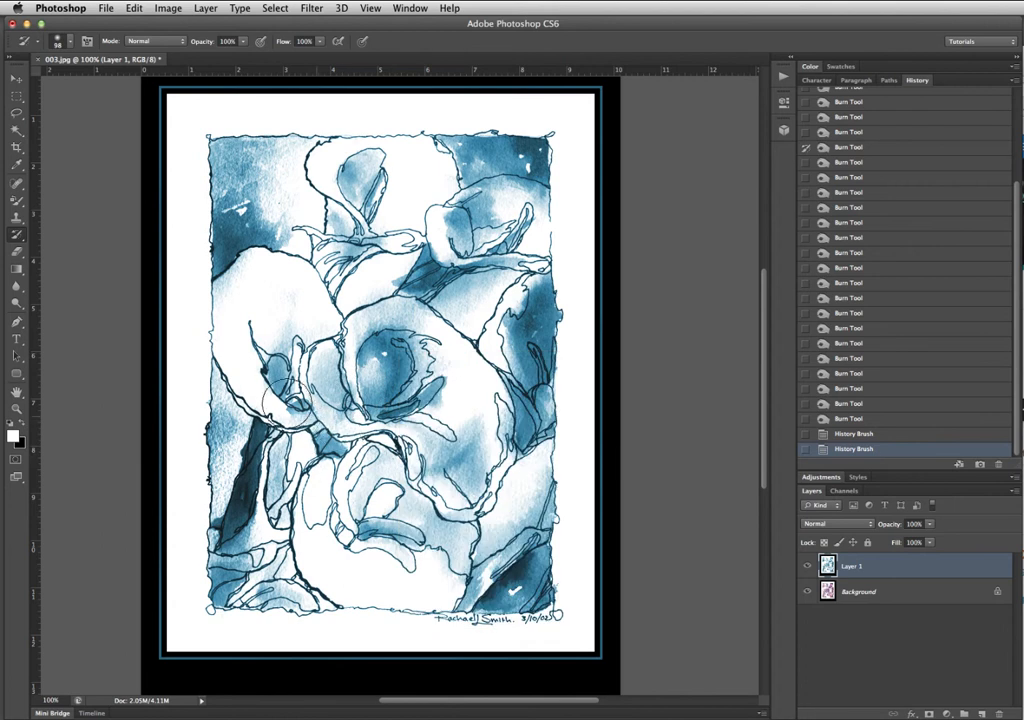
{"action": "mouse_move", "coordinate": [386, 363]}
{"action": "left_mouse_down"}
{"action": "mouse_move", "coordinate": [384, 416]}
{"action": "mouse_move", "coordinate": [439, 473]}
{"action": "mouse_move", "coordinate": [498, 475]}
{"action": "left_mouse_up"}
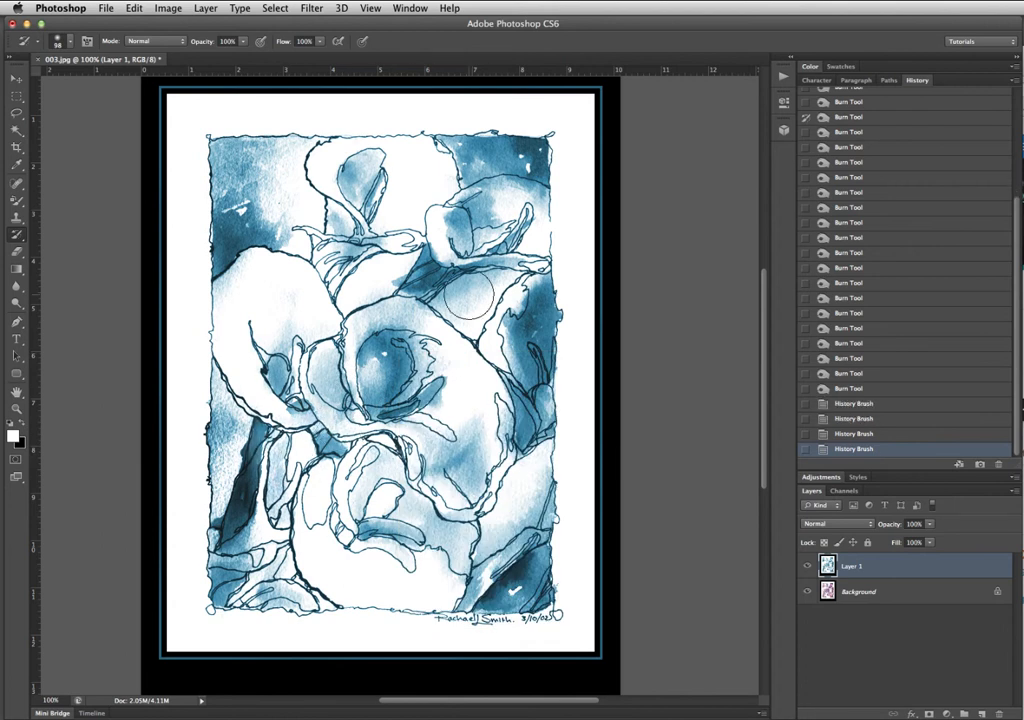
Step: Set the original 003.jpg snapshot as the History Brush source and paint the purple colours back into the painting's corners and outer edges
{"action": "left_click_drag", "start_coordinate": [1018, 343], "coordinate": [1009, 192]}
{"action": "left_click", "coordinate": [806, 100]}
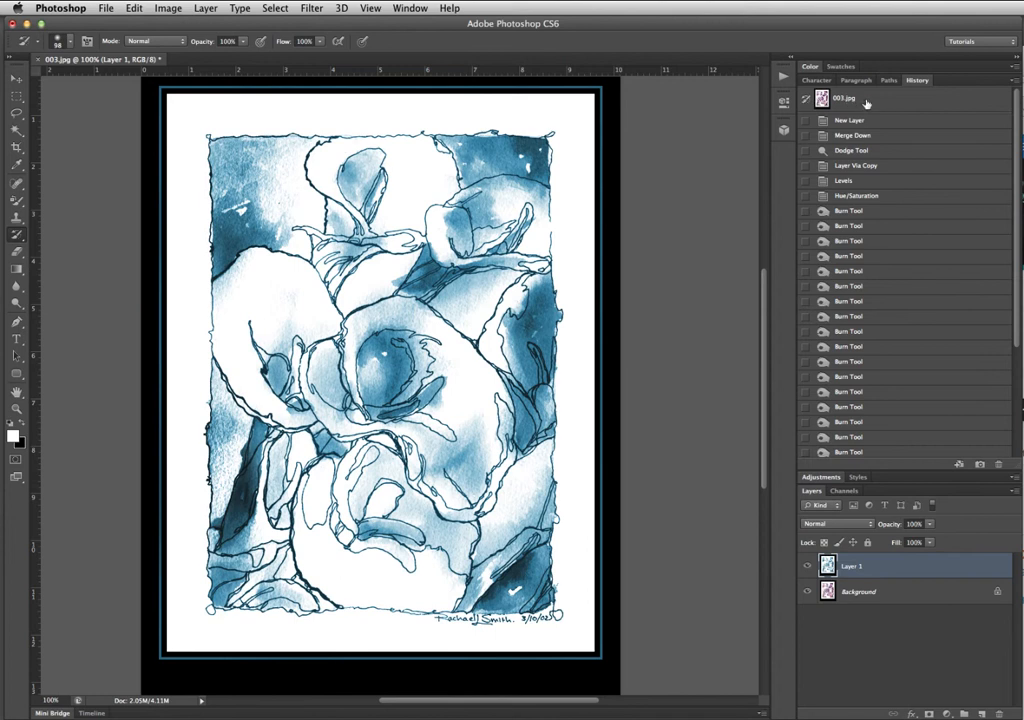
{"action": "mouse_move", "coordinate": [505, 145]}
{"action": "left_mouse_down"}
{"action": "mouse_move", "coordinate": [539, 149]}
{"action": "mouse_move", "coordinate": [523, 126]}
{"action": "mouse_move", "coordinate": [535, 212]}
{"action": "left_mouse_up"}
{"action": "mouse_move", "coordinate": [549, 589]}
{"action": "left_mouse_down"}
{"action": "mouse_move", "coordinate": [532, 625]}
{"action": "mouse_move", "coordinate": [502, 627]}
{"action": "mouse_move", "coordinate": [563, 538]}
{"action": "mouse_move", "coordinate": [558, 568]}
{"action": "left_mouse_up"}
{"action": "mouse_move", "coordinate": [217, 130]}
{"action": "left_mouse_down"}
{"action": "mouse_move", "coordinate": [214, 230]}
{"action": "mouse_move", "coordinate": [223, 165]}
{"action": "mouse_move", "coordinate": [282, 131]}
{"action": "mouse_move", "coordinate": [230, 185]}
{"action": "mouse_move", "coordinate": [235, 220]}
{"action": "mouse_move", "coordinate": [208, 254]}
{"action": "left_mouse_up"}
{"action": "mouse_move", "coordinate": [199, 471]}
{"action": "left_mouse_down"}
{"action": "mouse_move", "coordinate": [192, 405]}
{"action": "mouse_move", "coordinate": [201, 477]}
{"action": "mouse_move", "coordinate": [186, 520]}
{"action": "left_mouse_up"}
{"action": "mouse_move", "coordinate": [186, 524]}
{"action": "left_mouse_down"}
{"action": "mouse_move", "coordinate": [224, 610]}
{"action": "mouse_move", "coordinate": [192, 539]}
{"action": "left_mouse_up"}
{"action": "mouse_move", "coordinate": [244, 585]}
{"action": "left_mouse_down"}
{"action": "mouse_move", "coordinate": [253, 612]}
{"action": "mouse_move", "coordinate": [264, 608]}
{"action": "left_mouse_up"}
{"action": "left_click_drag", "start_coordinate": [569, 570], "coordinate": [586, 483]}
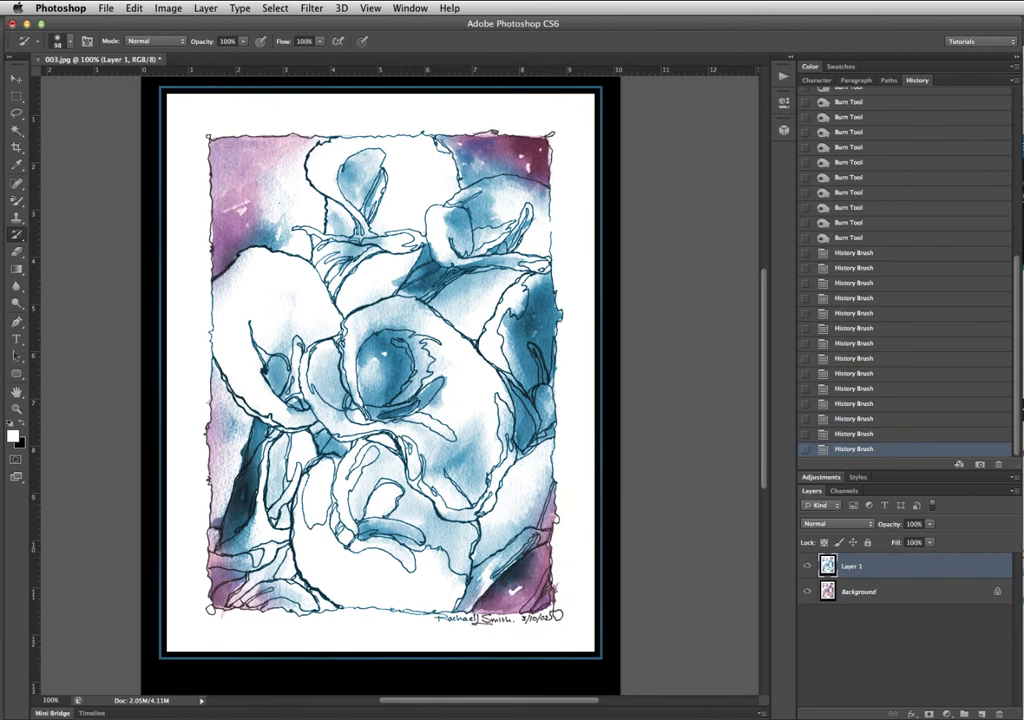
Step: Revert the image to the original 003.jpg snapshot and return it to the latest History Brush state
{"action": "scroll", "coordinate": [1016, 349], "scroll_direction": "up", "scroll_amount": 10}
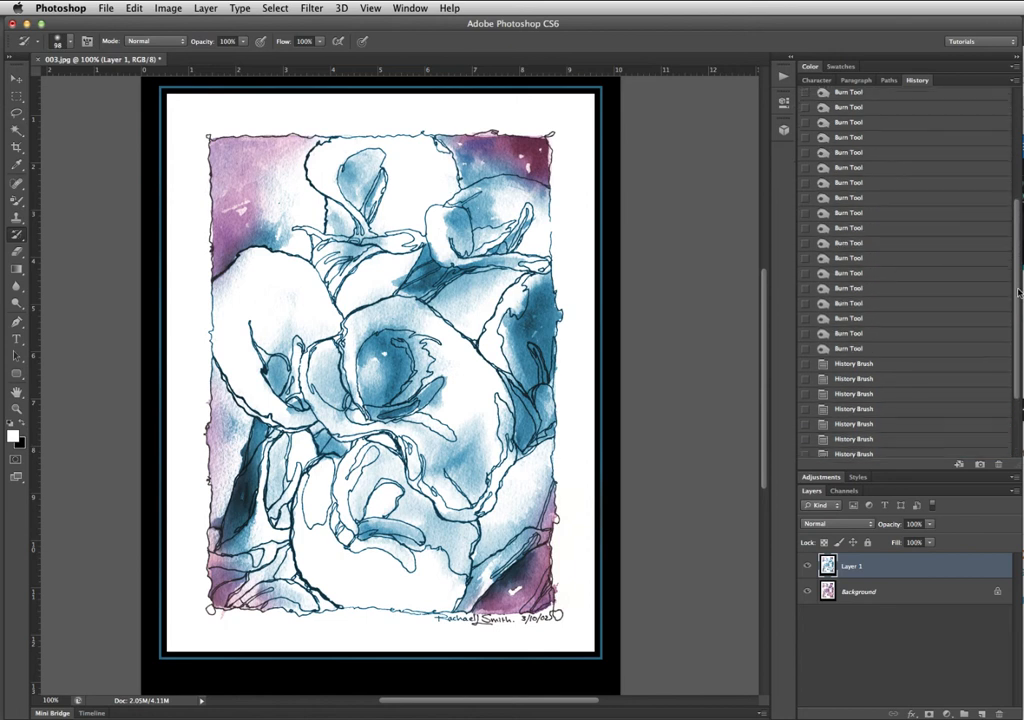
{"action": "scroll", "coordinate": [905, 270], "scroll_direction": "up", "scroll_amount": 3}
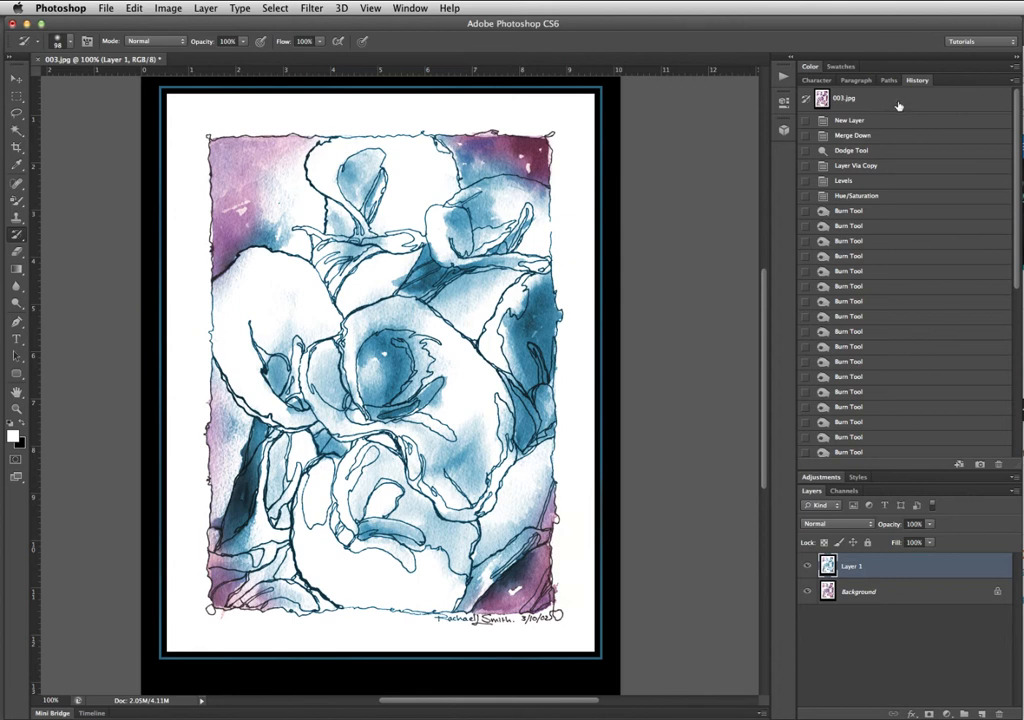
{"action": "left_click", "coordinate": [898, 104]}
{"action": "scroll", "coordinate": [1001, 340], "scroll_direction": "down", "scroll_amount": 10}
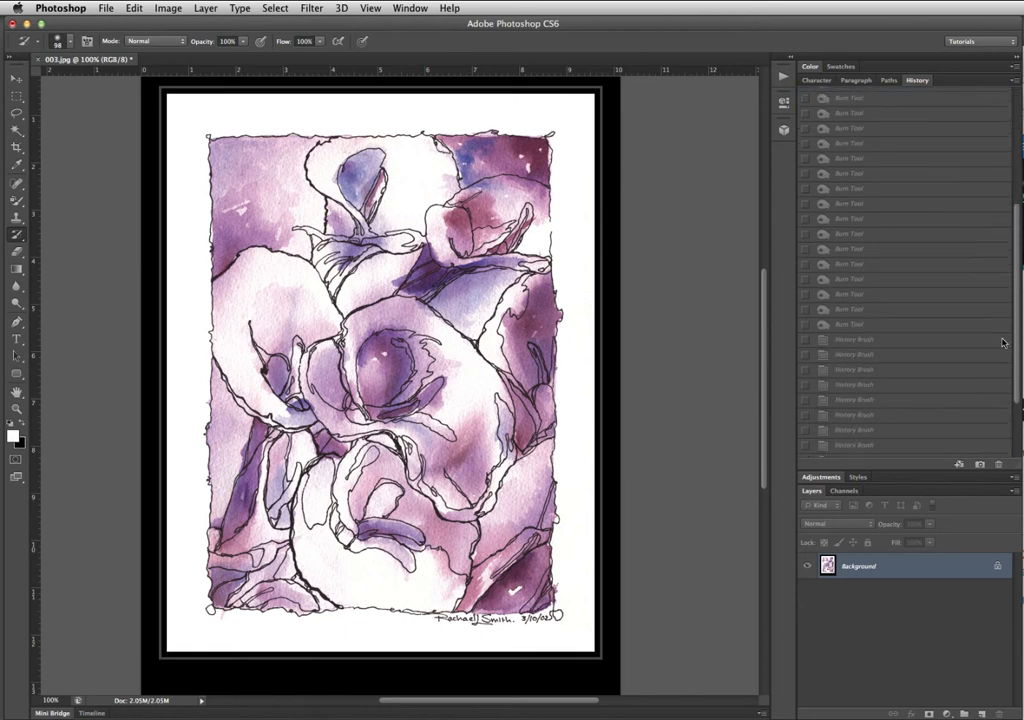
{"action": "left_click", "coordinate": [937, 448]}
Step: Create a history snapshot of the image's current state
{"action": "scroll", "coordinate": [1005, 330], "scroll_direction": "up", "scroll_amount": 10}
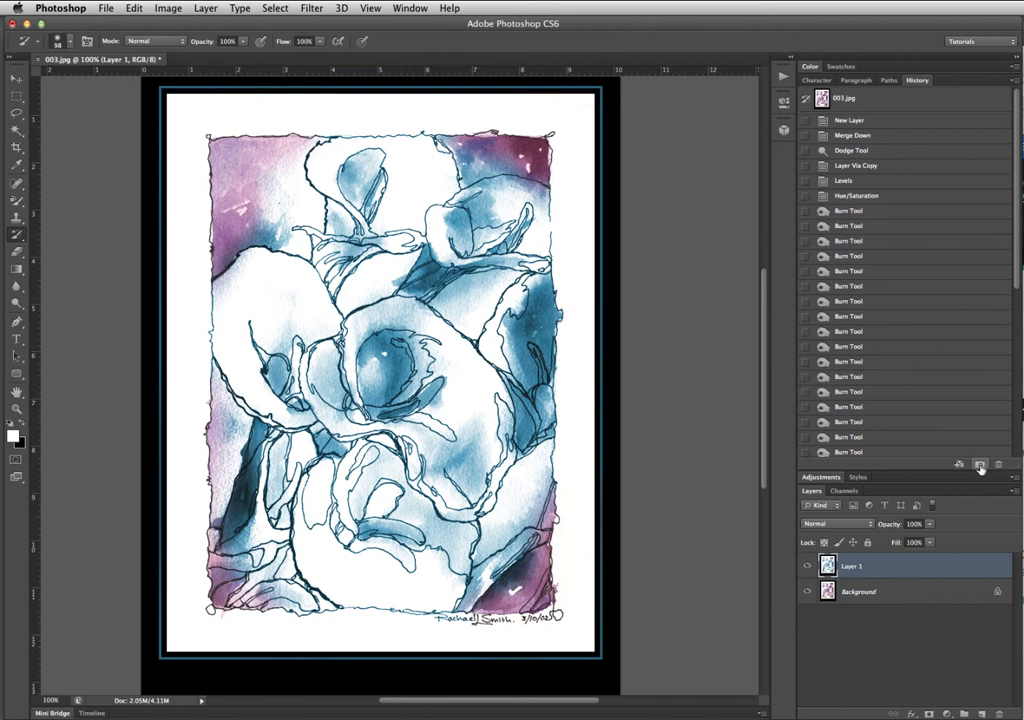
{"action": "scroll", "coordinate": [816, 228], "scroll_direction": "down", "scroll_amount": 5}
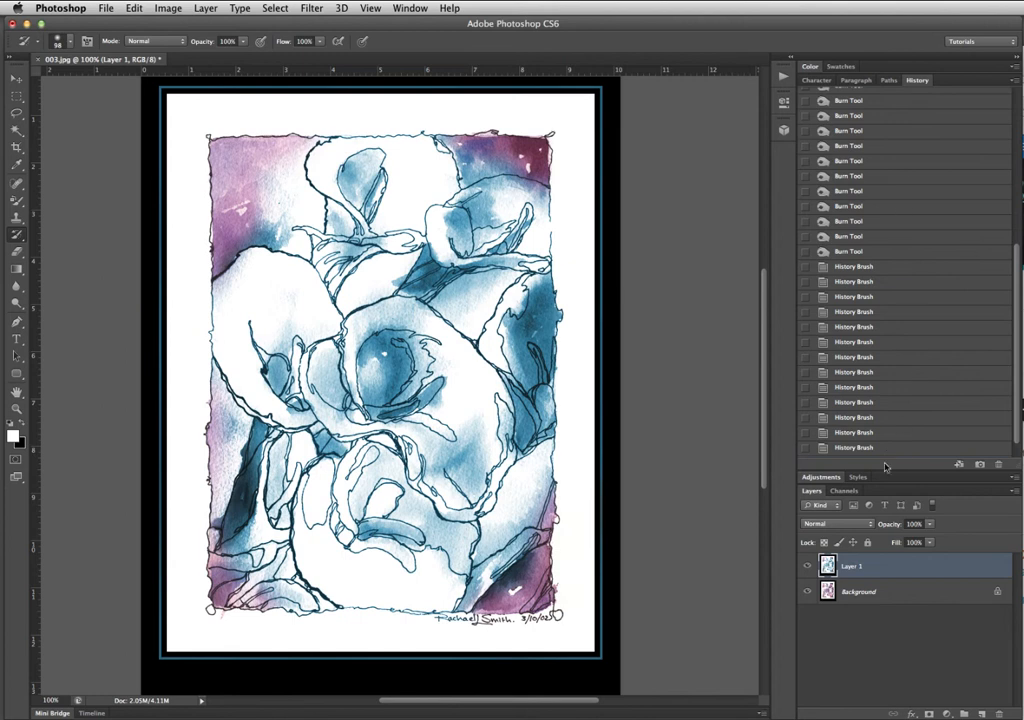
{"action": "left_click", "coordinate": [980, 466]}
{"action": "scroll", "coordinate": [1020, 422], "scroll_direction": "up", "scroll_amount": 5}
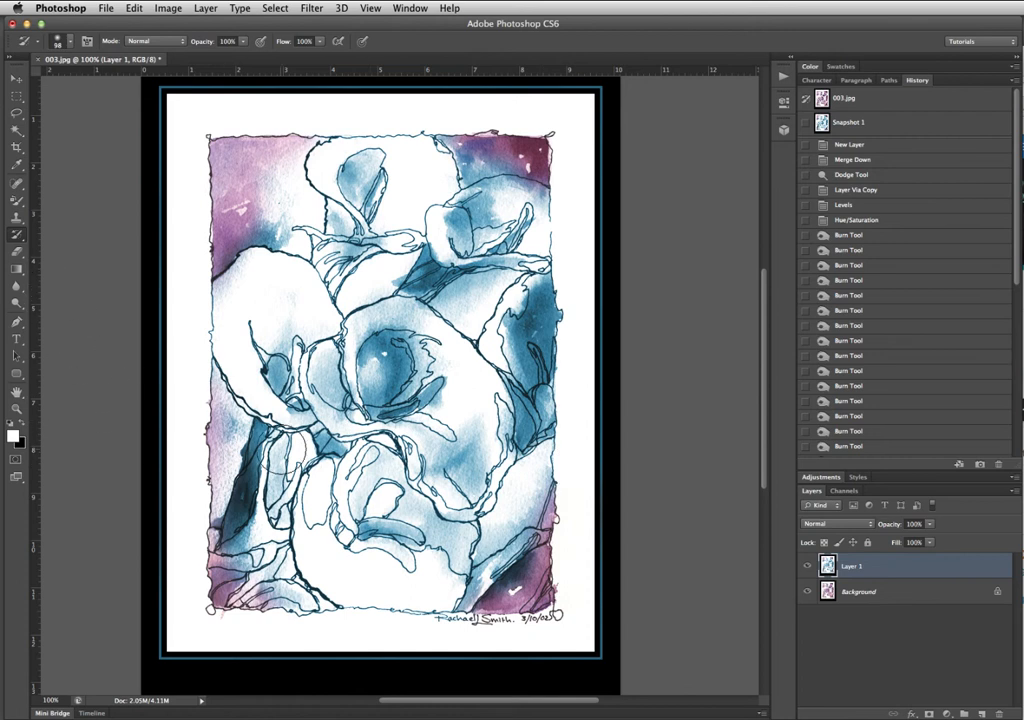
Step: Switch to the Brush Tool with a soft round tip at 0% hardness and resize it to 228 px
{"action": "key", "text": "b"}
{"action": "right_click", "coordinate": [402, 401]}
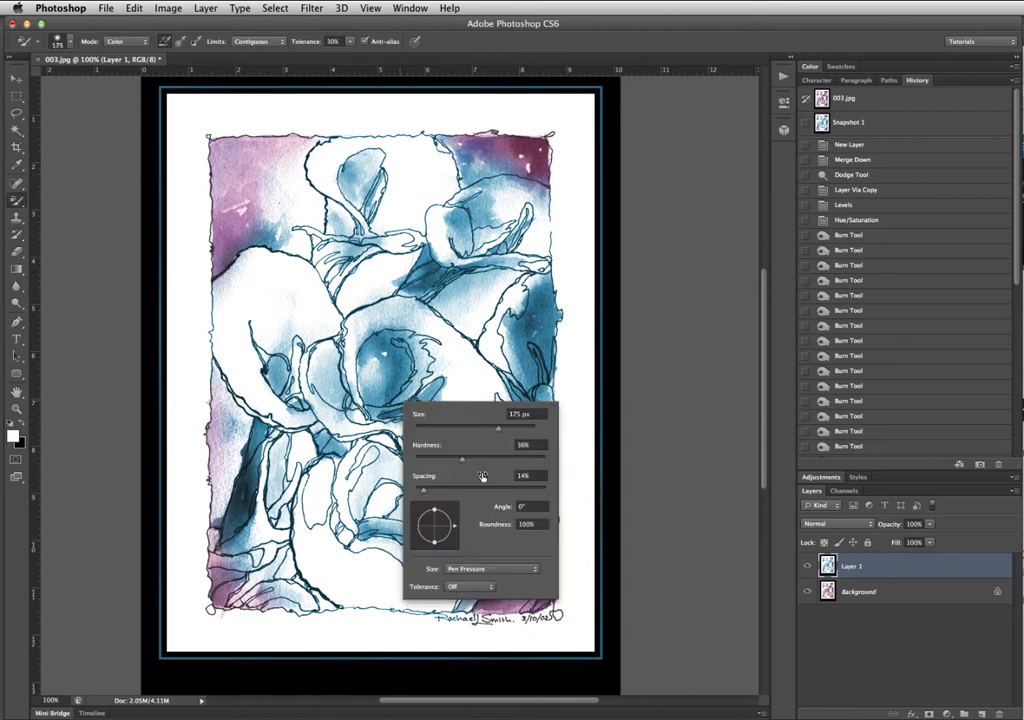
{"action": "right_click", "coordinate": [20, 199]}
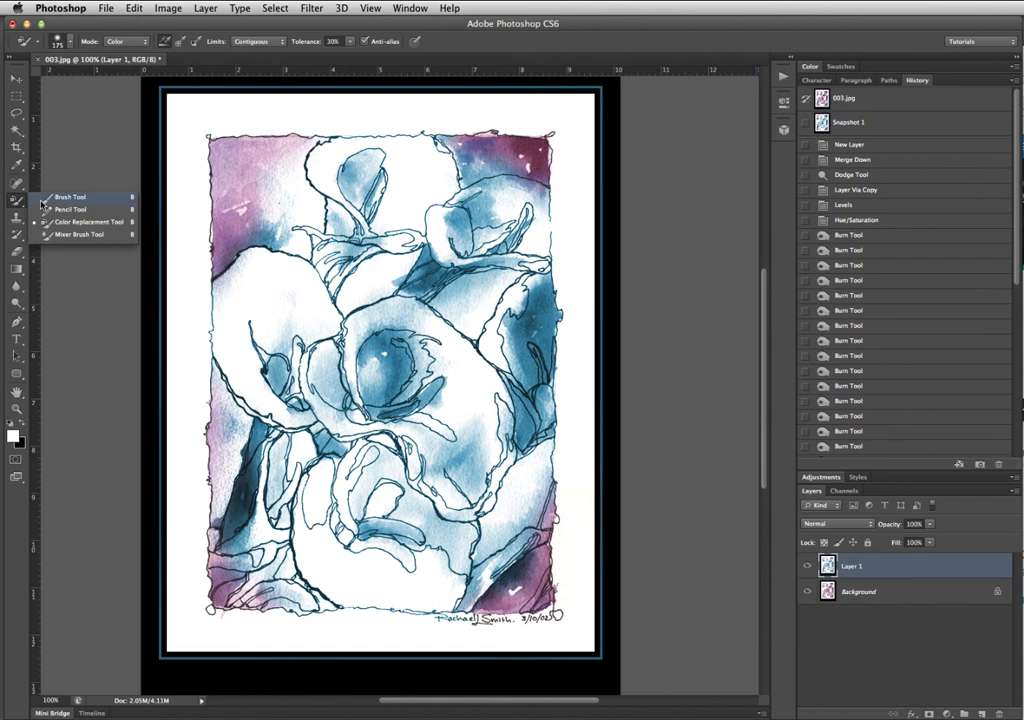
{"action": "left_click", "coordinate": [60, 197]}
{"action": "right_click", "coordinate": [436, 414]}
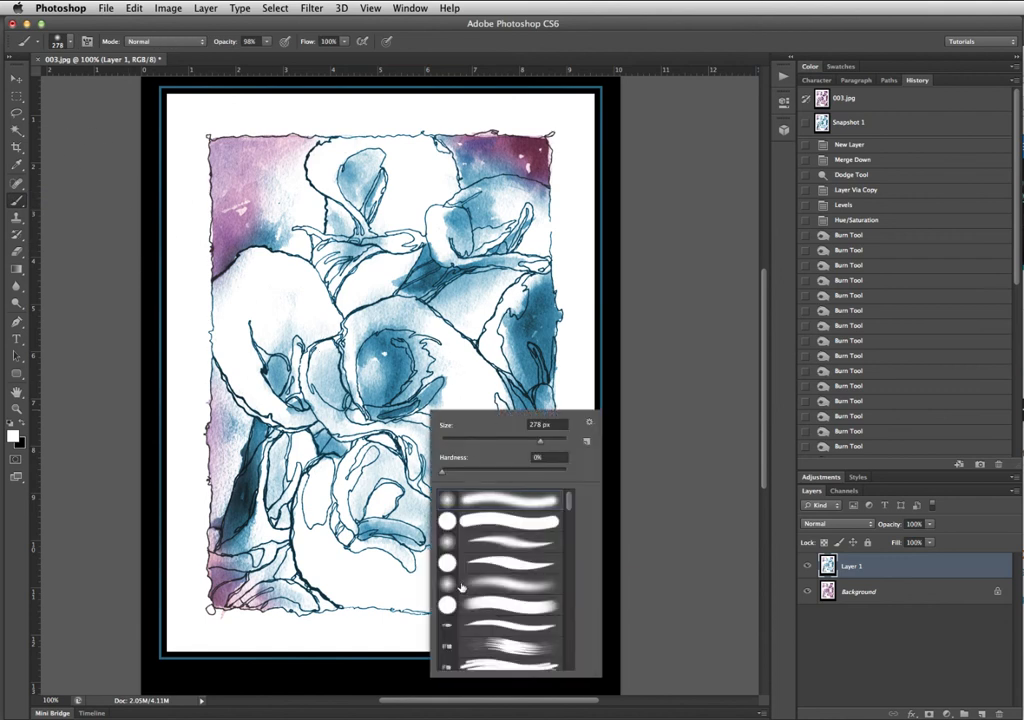
{"action": "left_click_drag", "start_coordinate": [334, 368], "coordinate": [300, 396]}
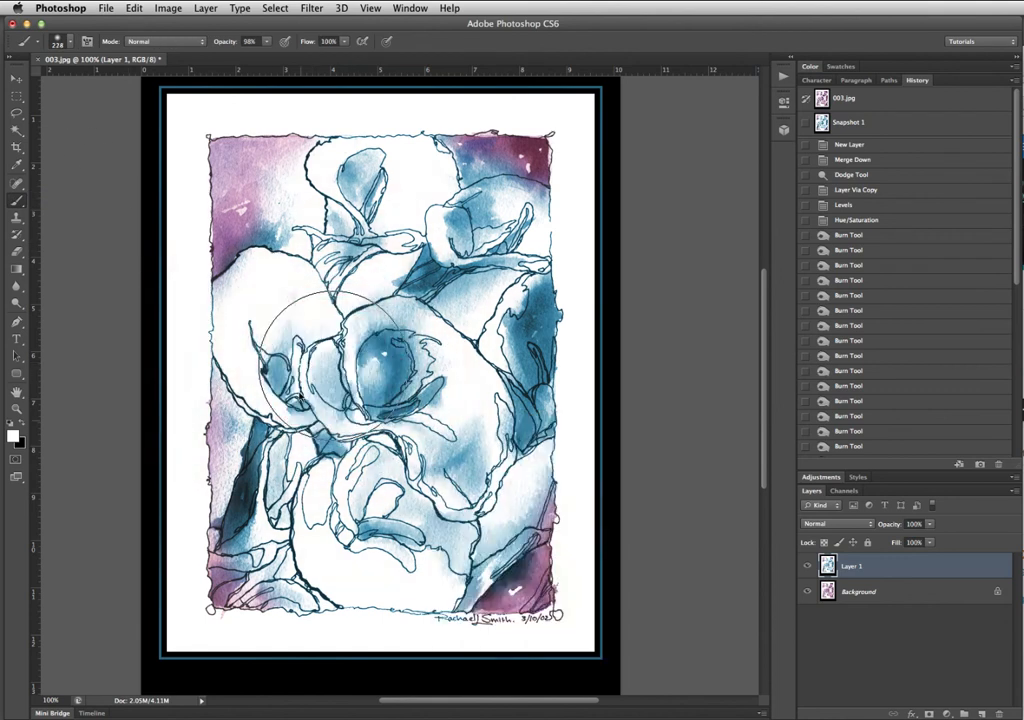
Step: Set the foreground colour to golden yellow, e2bc09
{"action": "left_click", "coordinate": [238, 219], "text": "alt"}
{"action": "left_click", "coordinate": [14, 437]}
{"action": "left_click_drag", "start_coordinate": [848, 500], "coordinate": [847, 503]}
{"action": "left_click_drag", "start_coordinate": [824, 384], "coordinate": [826, 378]}
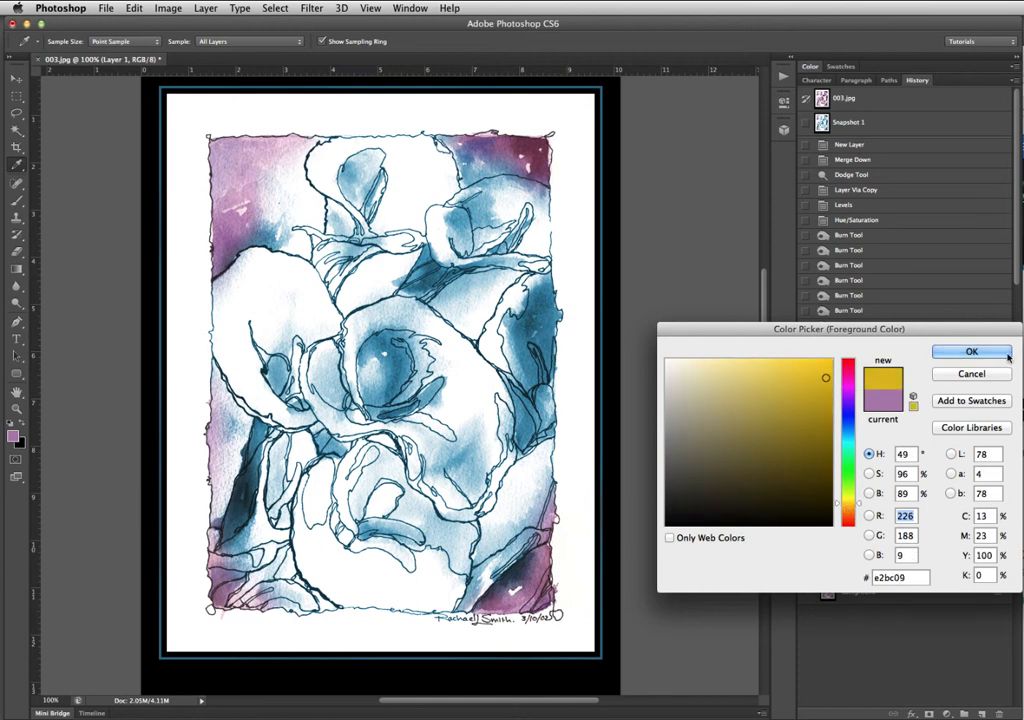
{"action": "left_click", "coordinate": [975, 350]}
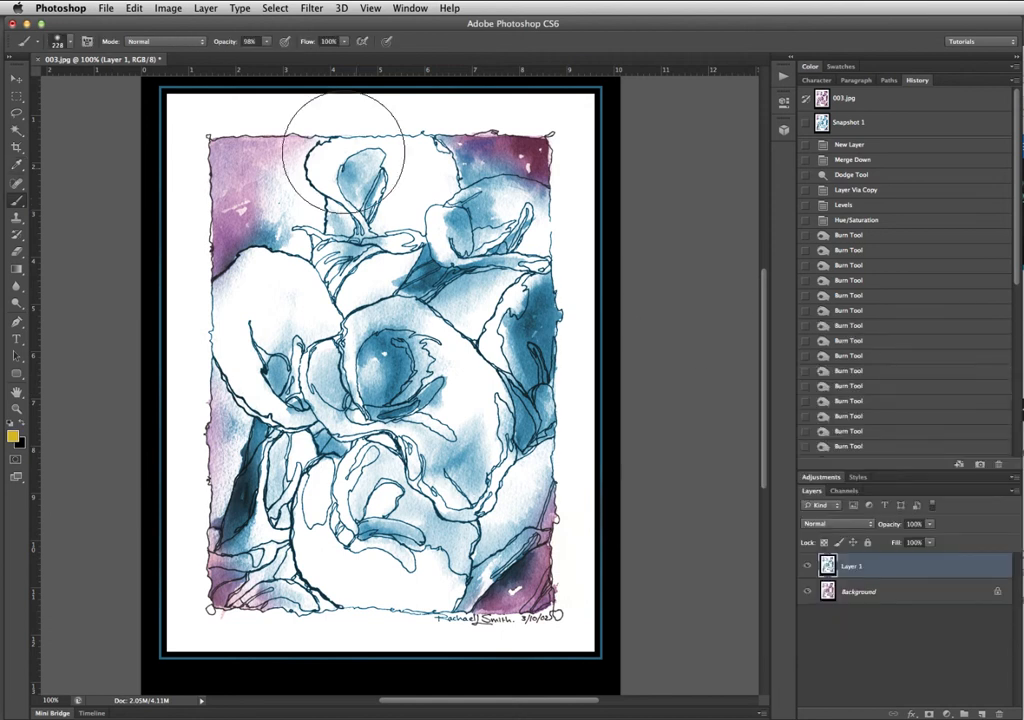
Step: Set the brush mode to Color, reduce the brush to 86 px, and paint yellow over the central flower
{"action": "left_click", "coordinate": [181, 42]}
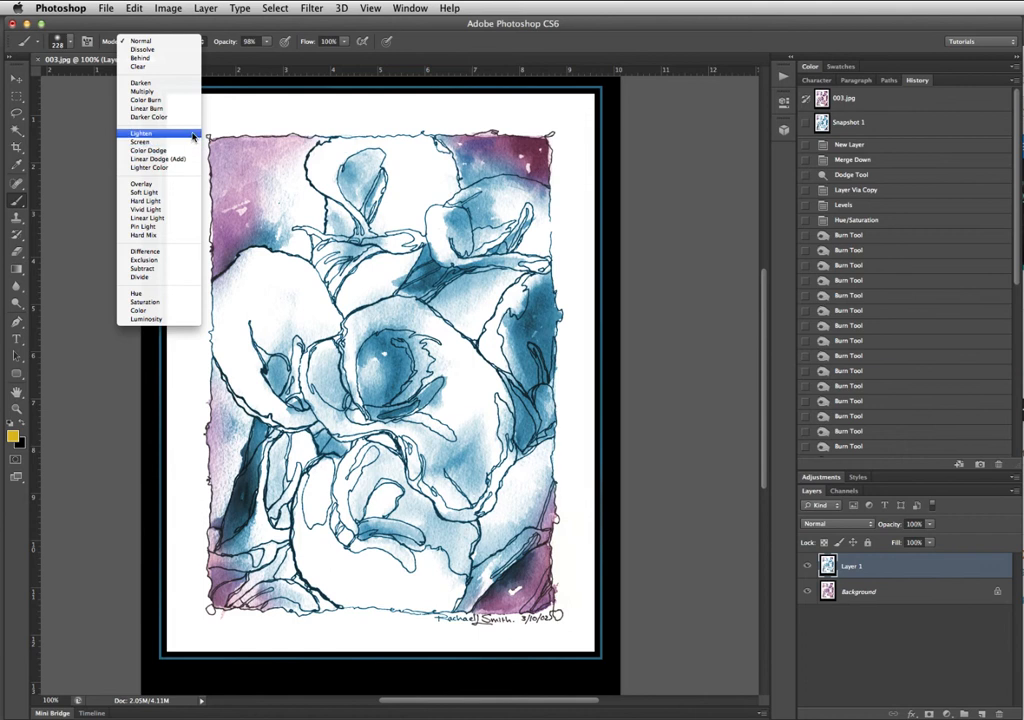
{"action": "left_click", "coordinate": [169, 316]}
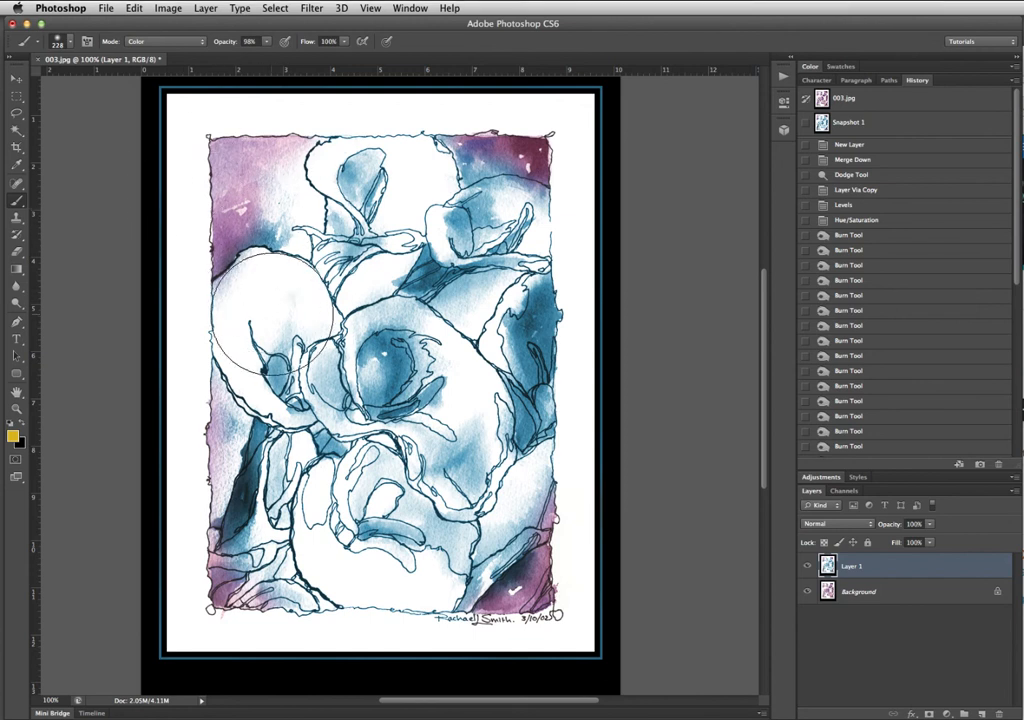
{"action": "left_click_drag", "start_coordinate": [273, 320], "coordinate": [229, 322]}
{"action": "left_click", "coordinate": [365, 333]}
{"action": "mouse_move", "coordinate": [367, 333]}
{"action": "left_mouse_down"}
{"action": "mouse_move", "coordinate": [396, 321]}
{"action": "mouse_move", "coordinate": [438, 349]}
{"action": "mouse_move", "coordinate": [465, 386]}
{"action": "mouse_move", "coordinate": [438, 416]}
{"action": "mouse_move", "coordinate": [448, 451]}
{"action": "mouse_move", "coordinate": [481, 433]}
{"action": "mouse_move", "coordinate": [460, 483]}
{"action": "mouse_move", "coordinate": [417, 428]}
{"action": "left_mouse_up"}
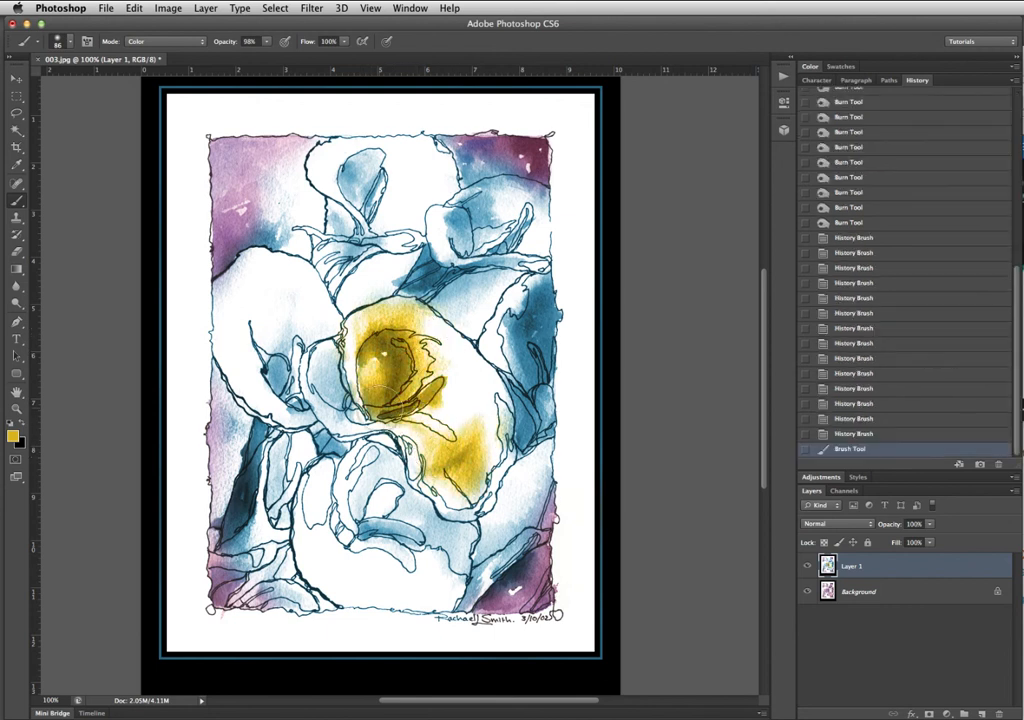
Step: Reduce the brush to 52 px and paint yellow in Color mode over the remaining blue areas of the flowers and the dark background patches
{"action": "mouse_move", "coordinate": [346, 402]}
{"action": "left_mouse_down"}
{"action": "mouse_move", "coordinate": [330, 378]}
{"action": "mouse_move", "coordinate": [350, 353]}
{"action": "mouse_move", "coordinate": [467, 417]}
{"action": "mouse_move", "coordinate": [477, 401]}
{"action": "left_mouse_up"}
{"action": "left_click_drag", "start_coordinate": [411, 328], "coordinate": [399, 320]}
{"action": "left_click_drag", "start_coordinate": [388, 216], "coordinate": [370, 216]}
{"action": "mouse_move", "coordinate": [365, 160]}
{"action": "left_mouse_down"}
{"action": "mouse_move", "coordinate": [385, 190]}
{"action": "mouse_move", "coordinate": [371, 217]}
{"action": "left_mouse_up"}
{"action": "mouse_move", "coordinate": [371, 217]}
{"action": "left_mouse_down"}
{"action": "mouse_move", "coordinate": [341, 226]}
{"action": "mouse_move", "coordinate": [347, 237]}
{"action": "left_mouse_up"}
{"action": "mouse_move", "coordinate": [350, 240]}
{"action": "left_mouse_down"}
{"action": "mouse_move", "coordinate": [325, 281]}
{"action": "mouse_move", "coordinate": [341, 271]}
{"action": "left_mouse_up"}
{"action": "mouse_move", "coordinate": [471, 252]}
{"action": "left_mouse_down"}
{"action": "mouse_move", "coordinate": [439, 257]}
{"action": "mouse_move", "coordinate": [481, 245]}
{"action": "left_mouse_up"}
{"action": "mouse_move", "coordinate": [487, 201]}
{"action": "left_mouse_down"}
{"action": "mouse_move", "coordinate": [533, 201]}
{"action": "mouse_move", "coordinate": [505, 250]}
{"action": "mouse_move", "coordinate": [534, 256]}
{"action": "left_mouse_up"}
{"action": "left_click_drag", "start_coordinate": [540, 316], "coordinate": [525, 432]}
{"action": "left_click_drag", "start_coordinate": [299, 349], "coordinate": [286, 367]}
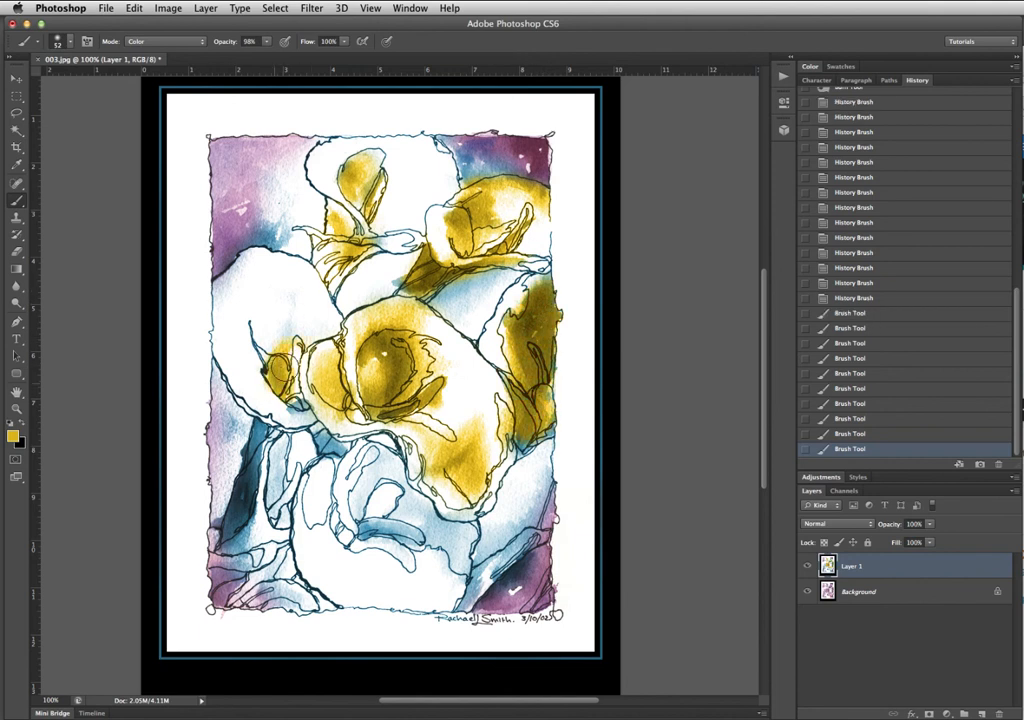
{"action": "mouse_move", "coordinate": [262, 432]}
{"action": "left_mouse_down"}
{"action": "mouse_move", "coordinate": [255, 505]}
{"action": "mouse_move", "coordinate": [225, 558]}
{"action": "left_mouse_up"}
{"action": "mouse_move", "coordinate": [524, 561]}
{"action": "left_mouse_down"}
{"action": "mouse_move", "coordinate": [490, 592]}
{"action": "mouse_move", "coordinate": [526, 483]}
{"action": "mouse_move", "coordinate": [537, 487]}
{"action": "mouse_move", "coordinate": [488, 567]}
{"action": "left_mouse_up"}
{"action": "mouse_move", "coordinate": [459, 531]}
{"action": "left_mouse_down"}
{"action": "mouse_move", "coordinate": [459, 556]}
{"action": "mouse_move", "coordinate": [373, 524]}
{"action": "mouse_move", "coordinate": [399, 495]}
{"action": "mouse_move", "coordinate": [330, 490]}
{"action": "left_mouse_up"}
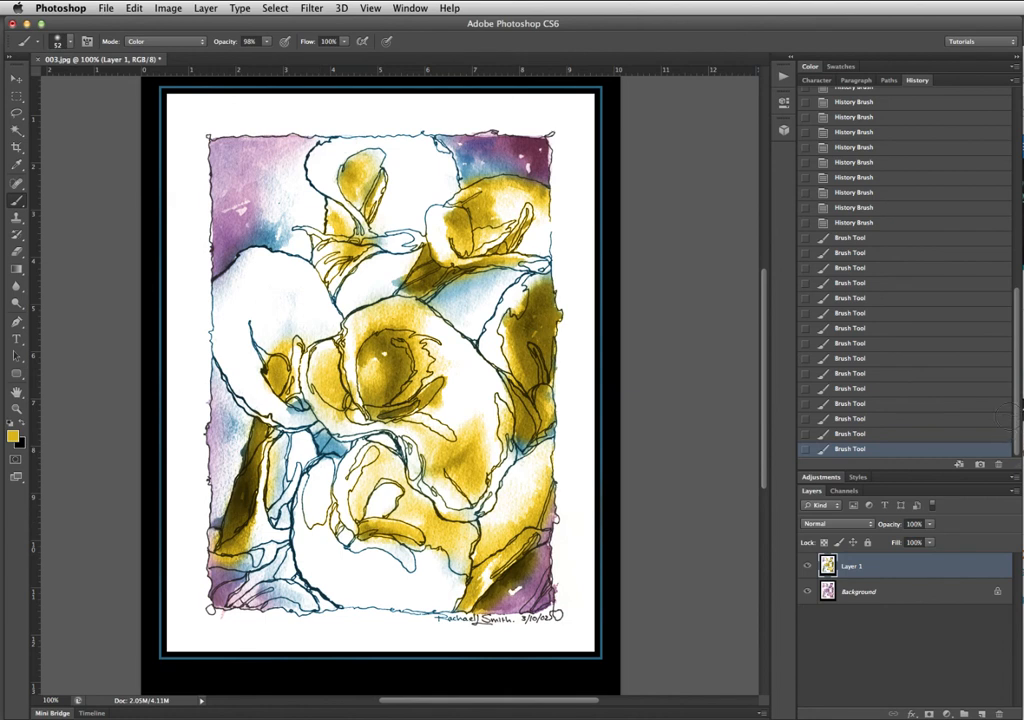
Step: Revert the image to Snapshot 1 and apply two strokes with the 176 px Burn Tool at 50% exposure
{"action": "mouse_move", "coordinate": [1014, 402]}
{"action": "left_mouse_down"}
{"action": "mouse_move", "coordinate": [1013, 414]}
{"action": "mouse_move", "coordinate": [1006, 206]}
{"action": "left_mouse_up"}
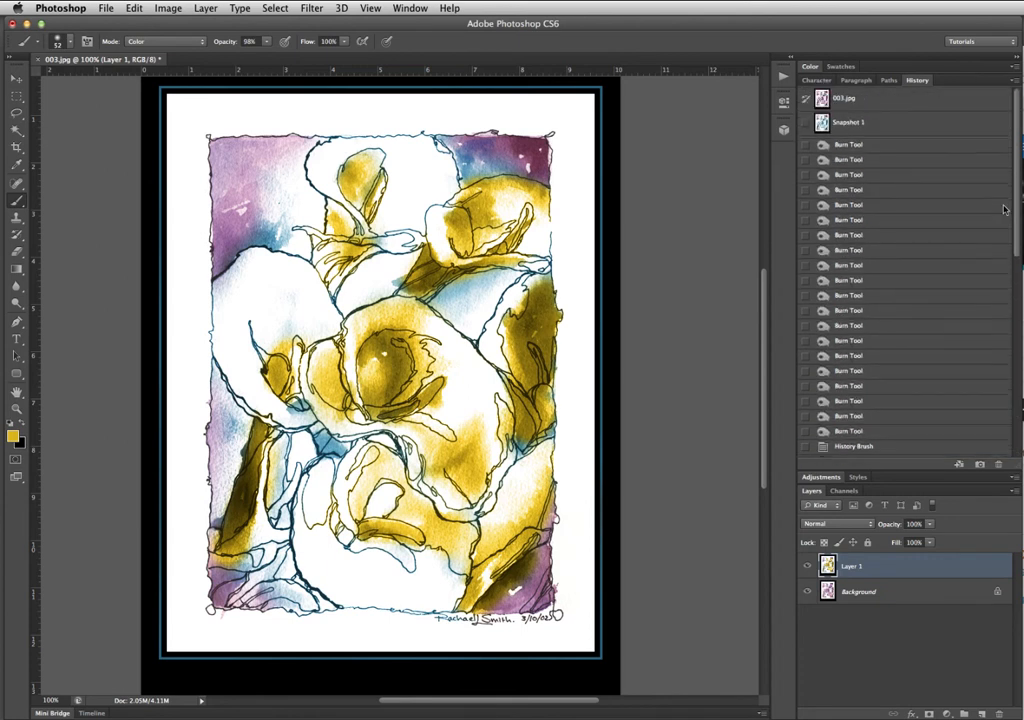
{"action": "left_click", "coordinate": [887, 132]}
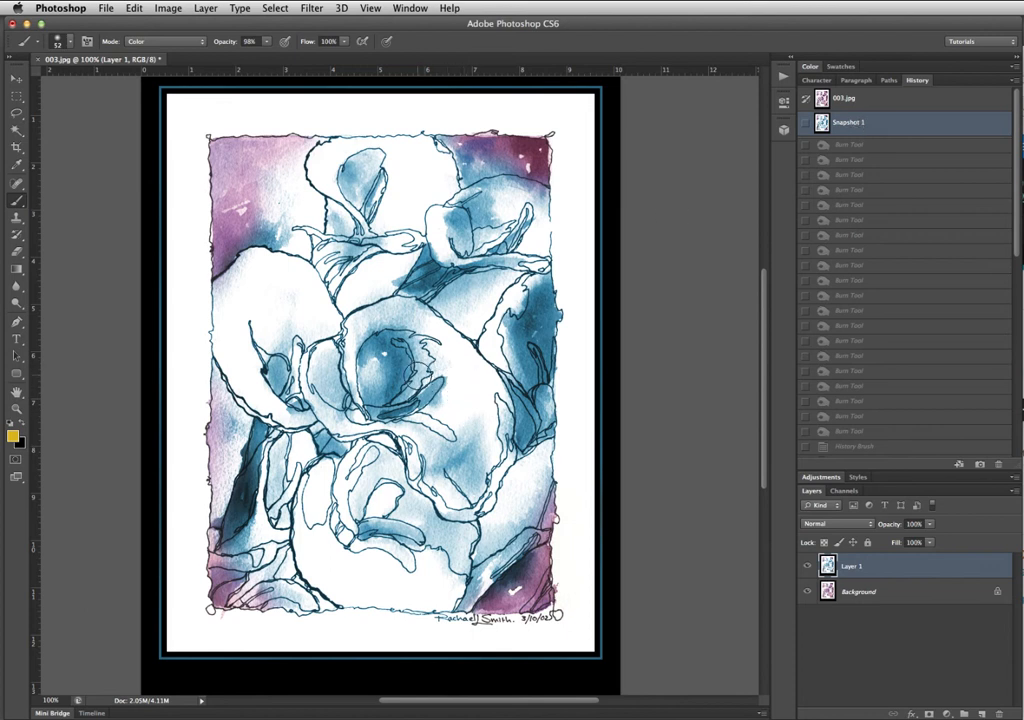
{"action": "key", "text": "o"}
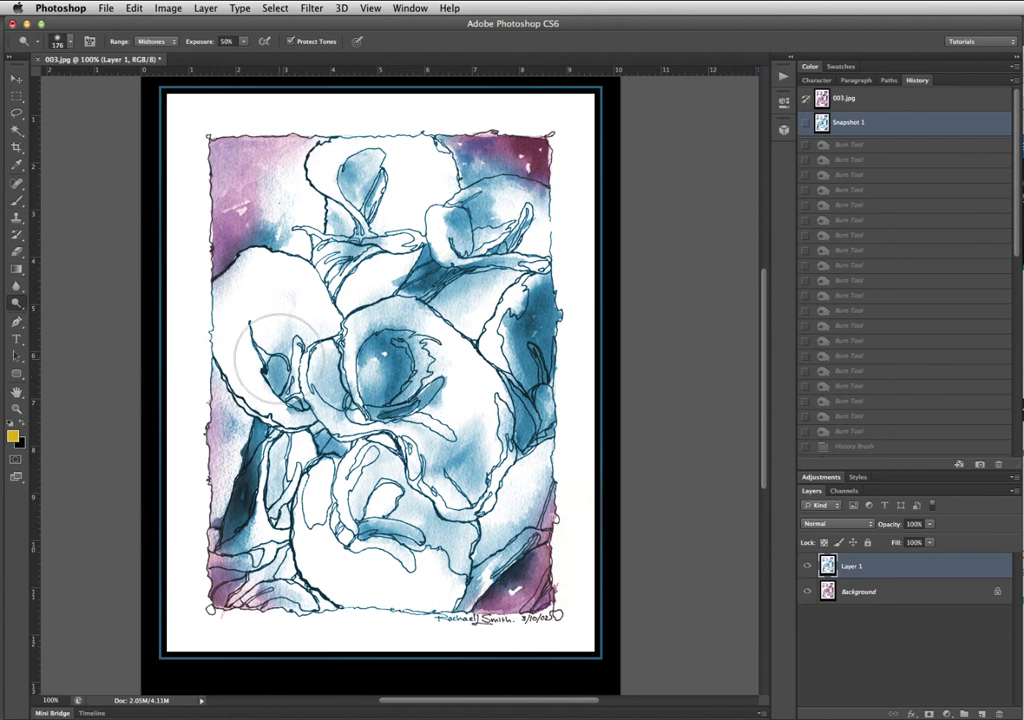
{"action": "left_click_drag", "start_coordinate": [400, 275], "coordinate": [425, 250]}
{"action": "left_click", "coordinate": [284, 156]}
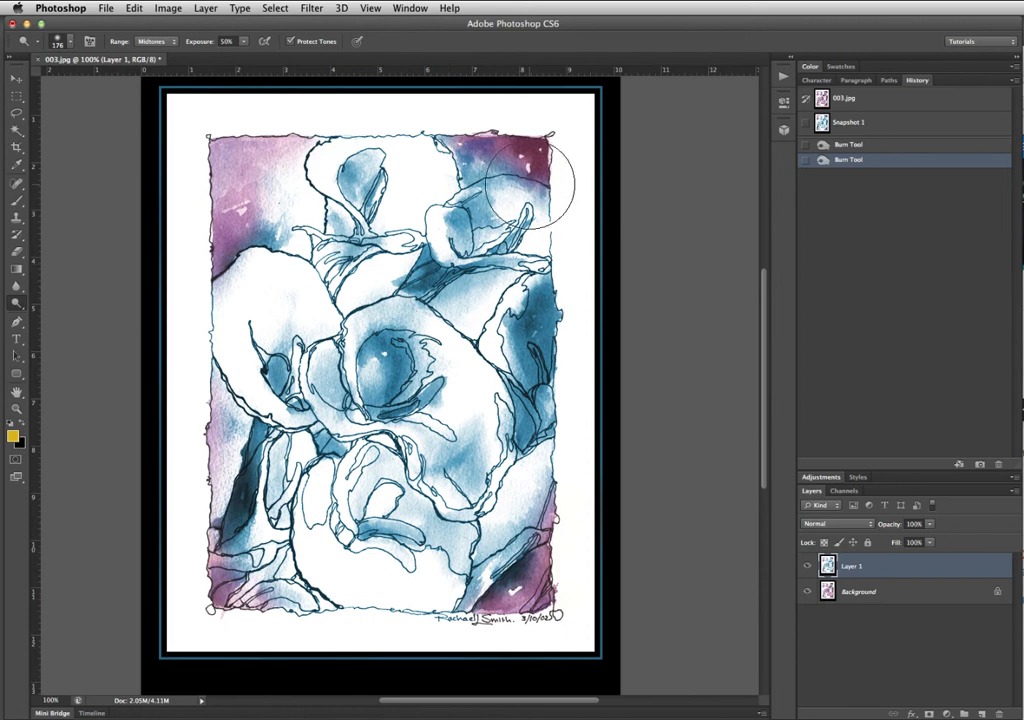
{"action": "left_click_drag", "start_coordinate": [398, 325], "coordinate": [438, 295]}
Step: Examine the History States setting in the Performance preferences and close the dialog
{"action": "left_click", "coordinate": [69, 9]}
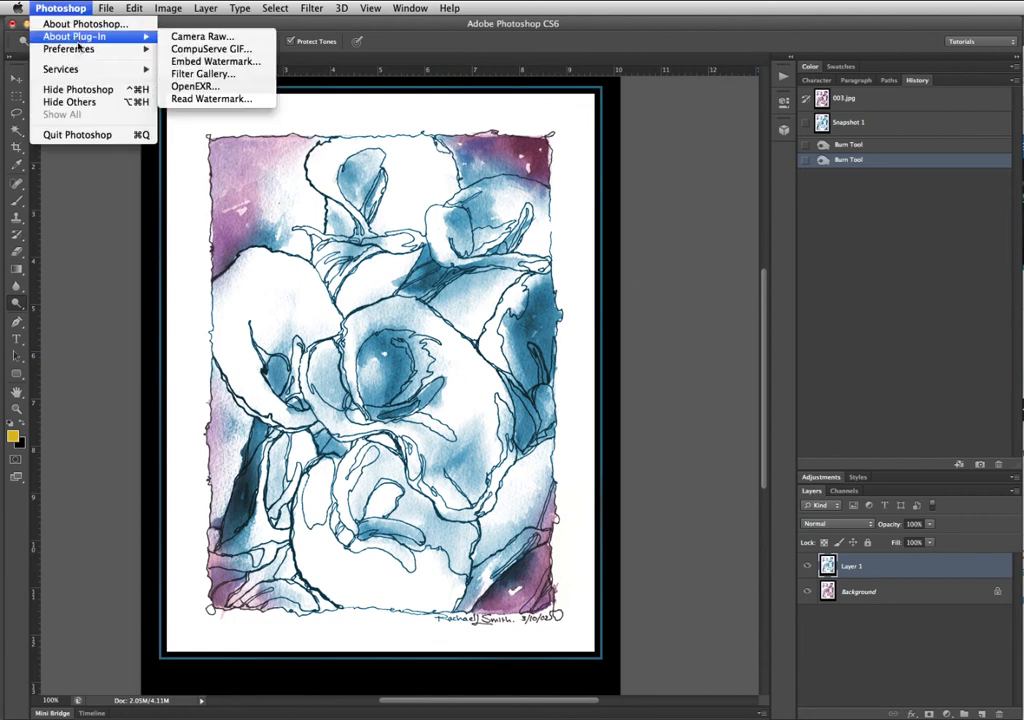
{"action": "mouse_move", "coordinate": [82, 50]}
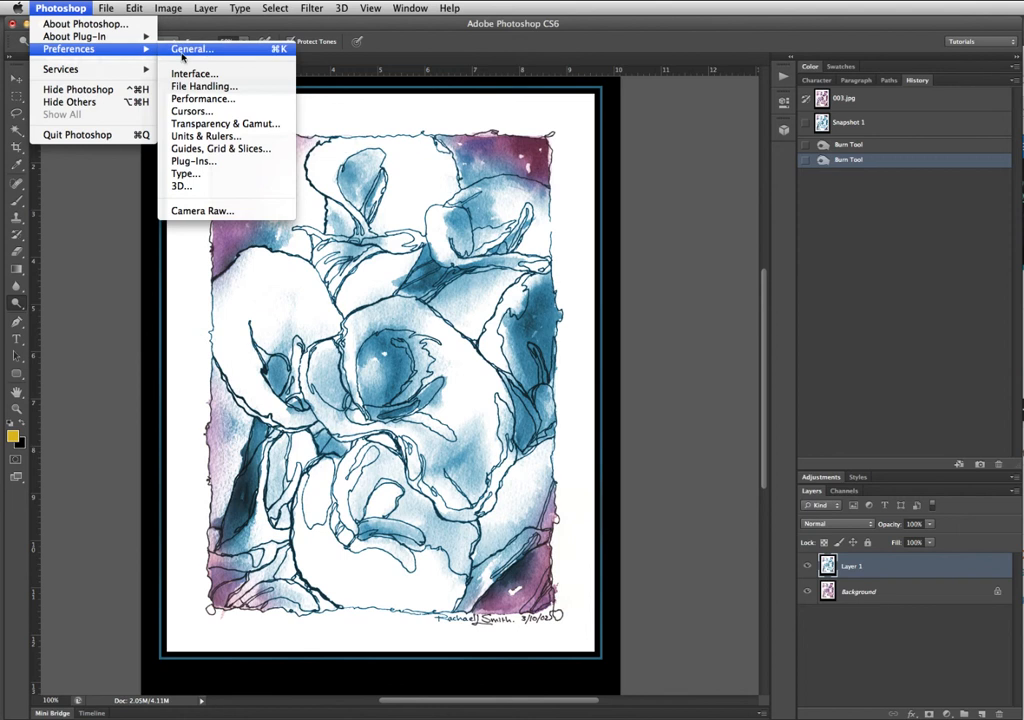
{"action": "left_click", "coordinate": [200, 100]}
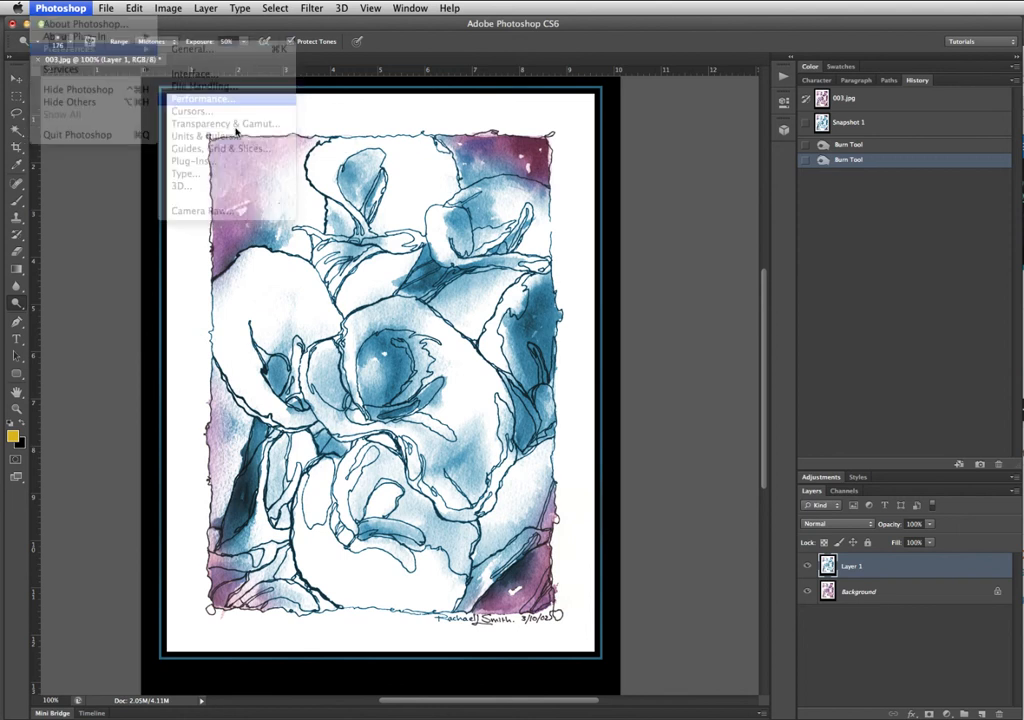
{"action": "left_click_drag", "start_coordinate": [657, 242], "coordinate": [727, 215]}
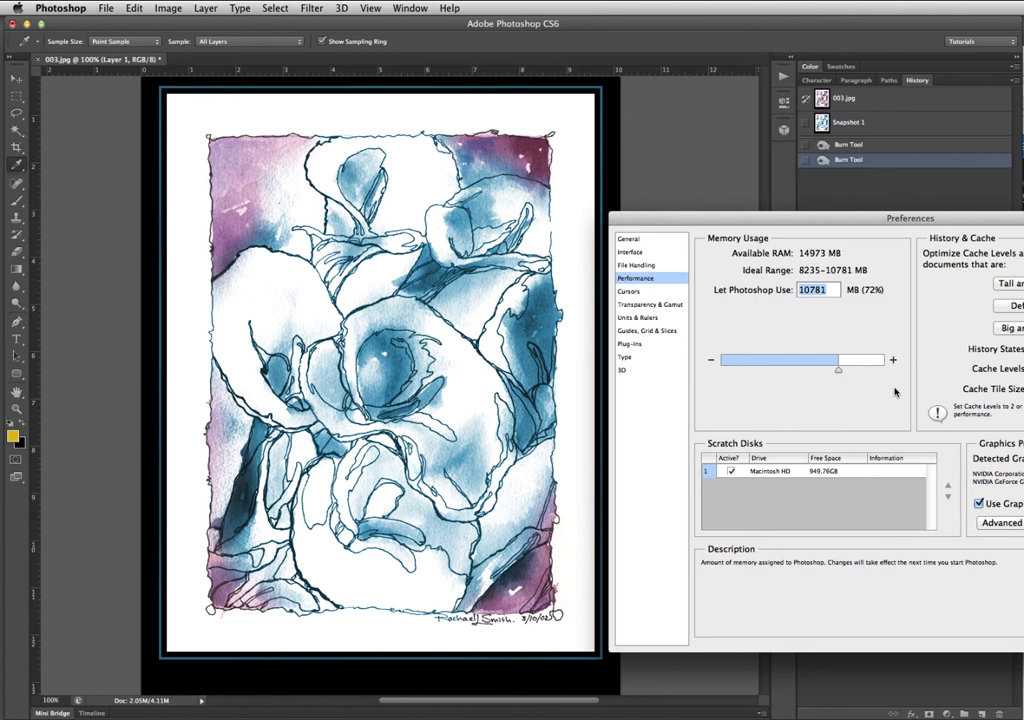
{"action": "left_click_drag", "start_coordinate": [978, 230], "coordinate": [762, 251]}
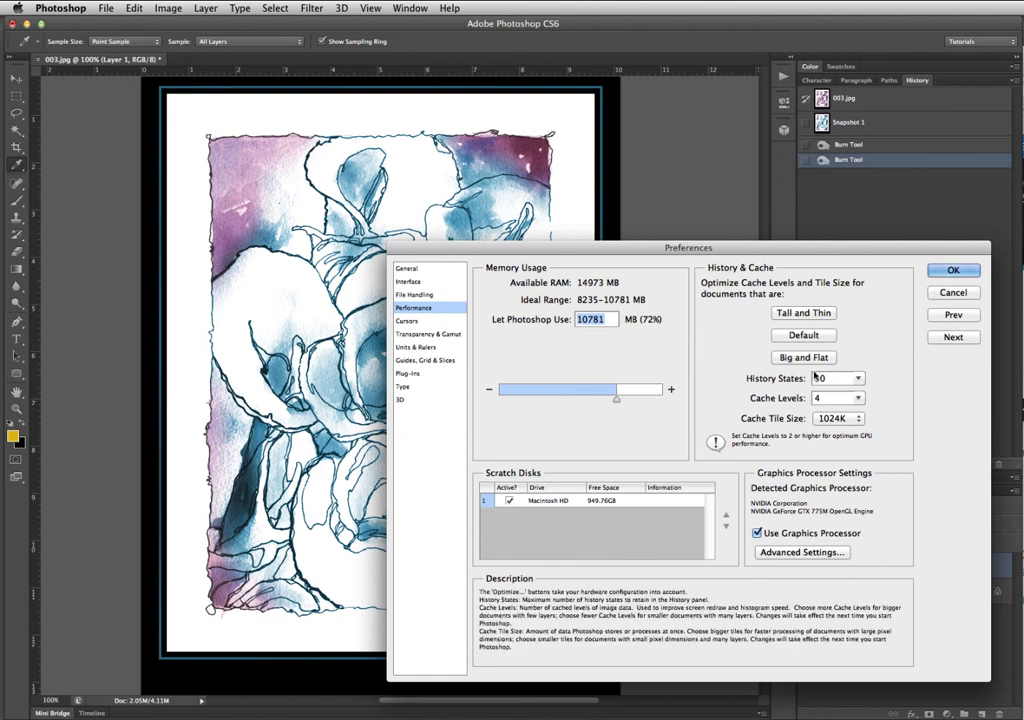
{"action": "left_click", "coordinate": [942, 272]}
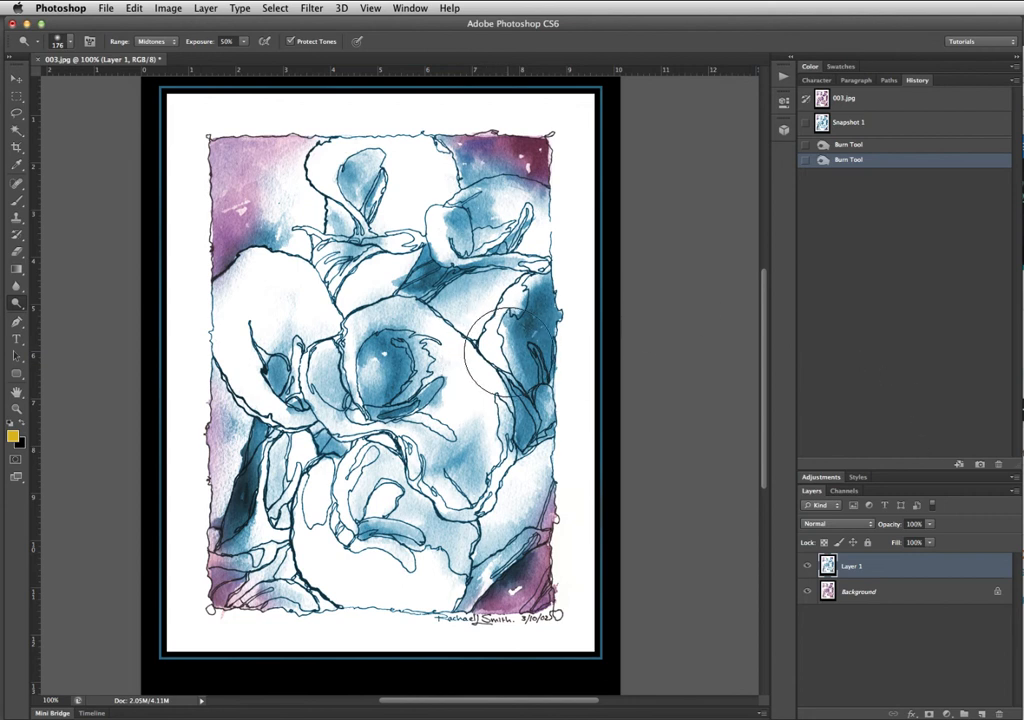
Step: Undo the last Burn Tool stroke, redo it, and undo it again
{"action": "key", "text": "super+z"}
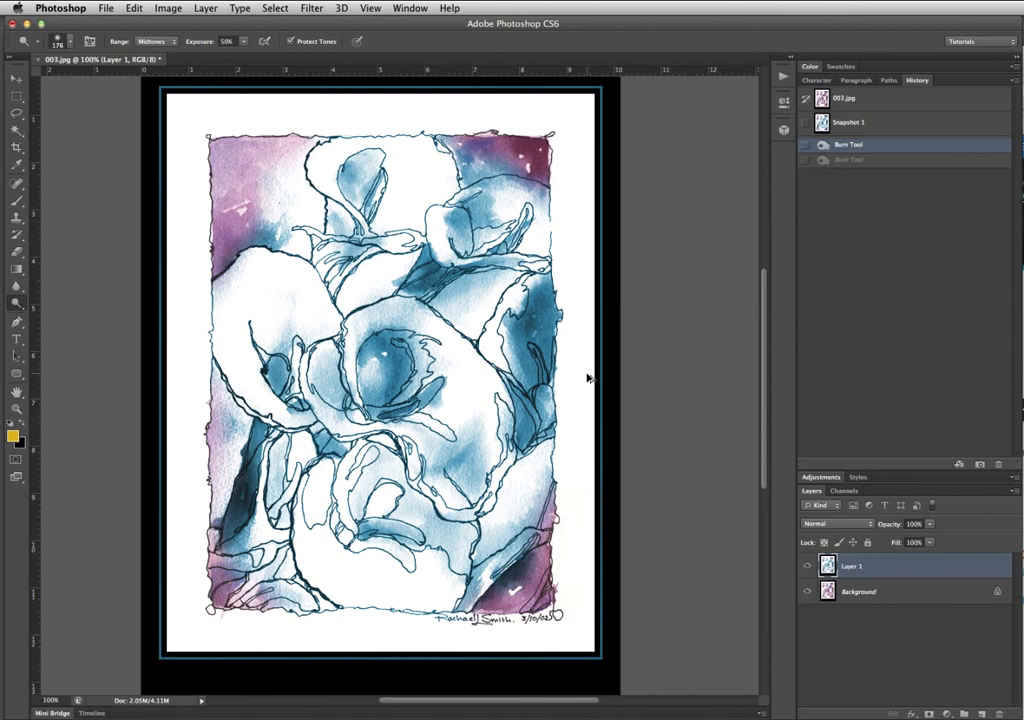
{"action": "key", "text": "super+z"}
{"action": "key", "text": "super+z"}
Step: Switch to the Art History Brush Tool with the Tight Short style
{"action": "left_click", "coordinate": [16, 236]}
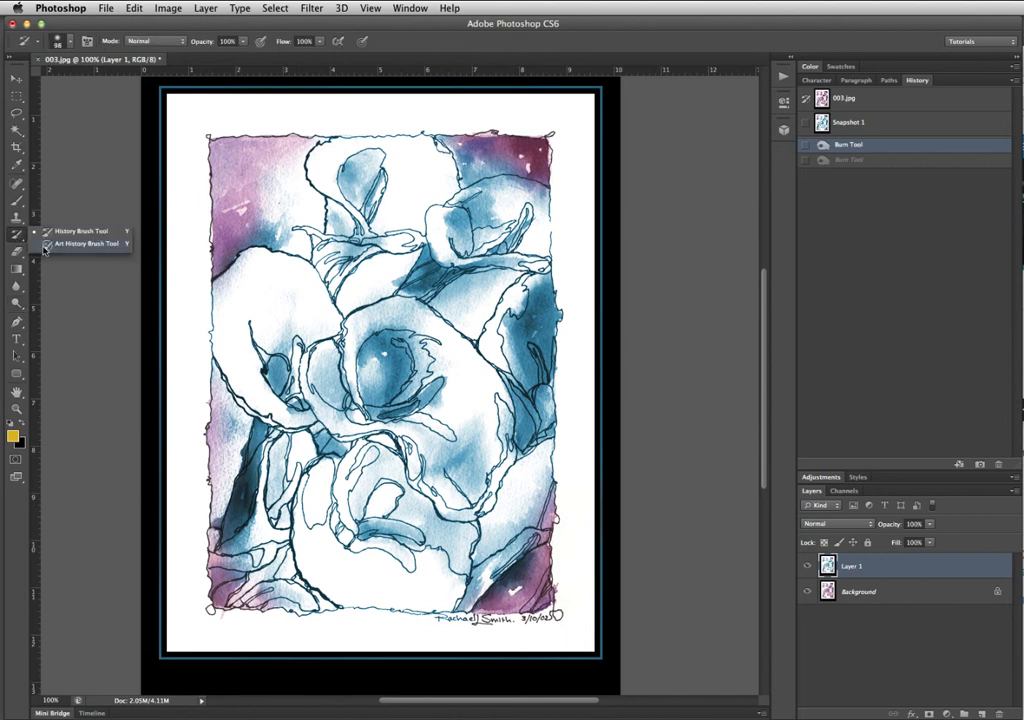
{"action": "left_click", "coordinate": [60, 244]}
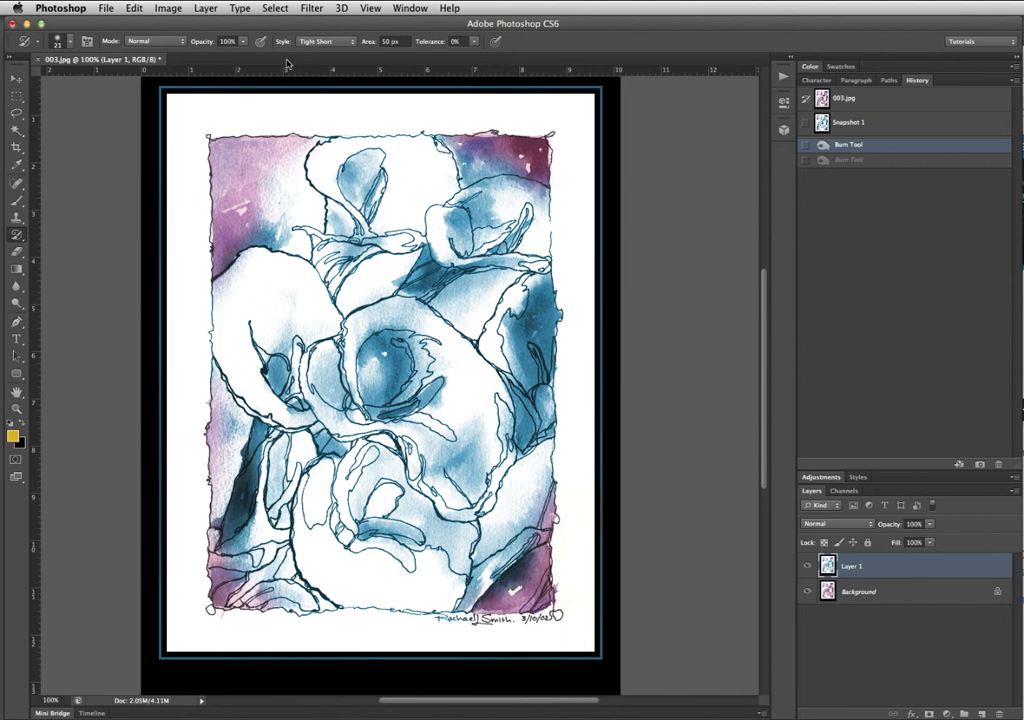
{"action": "left_click", "coordinate": [332, 42]}
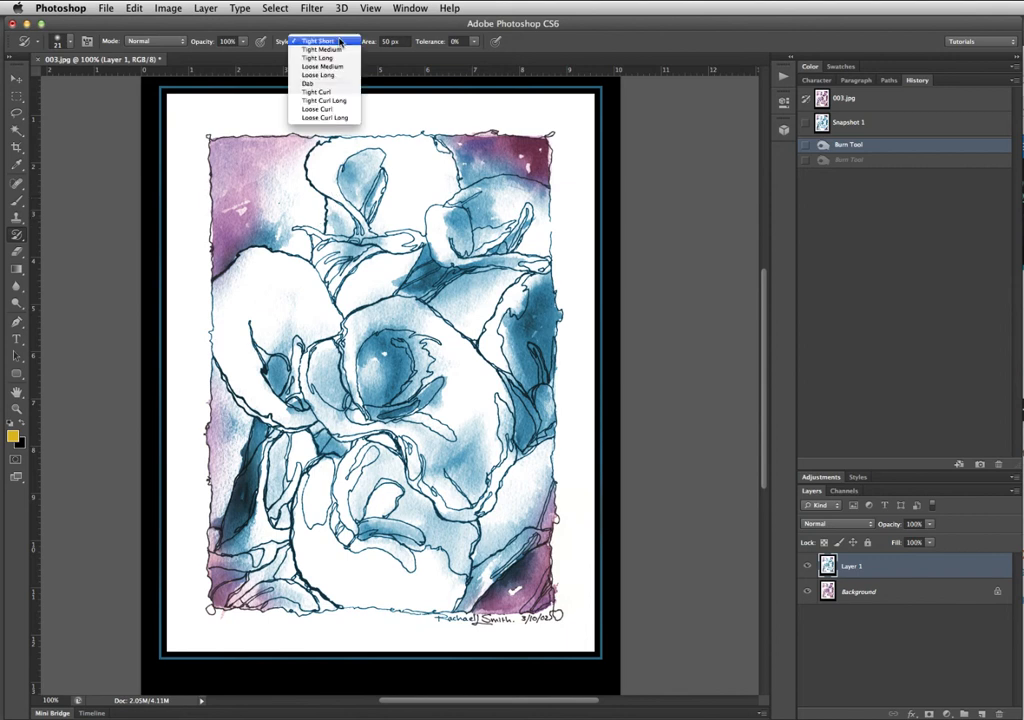
{"action": "left_click", "coordinate": [341, 42]}
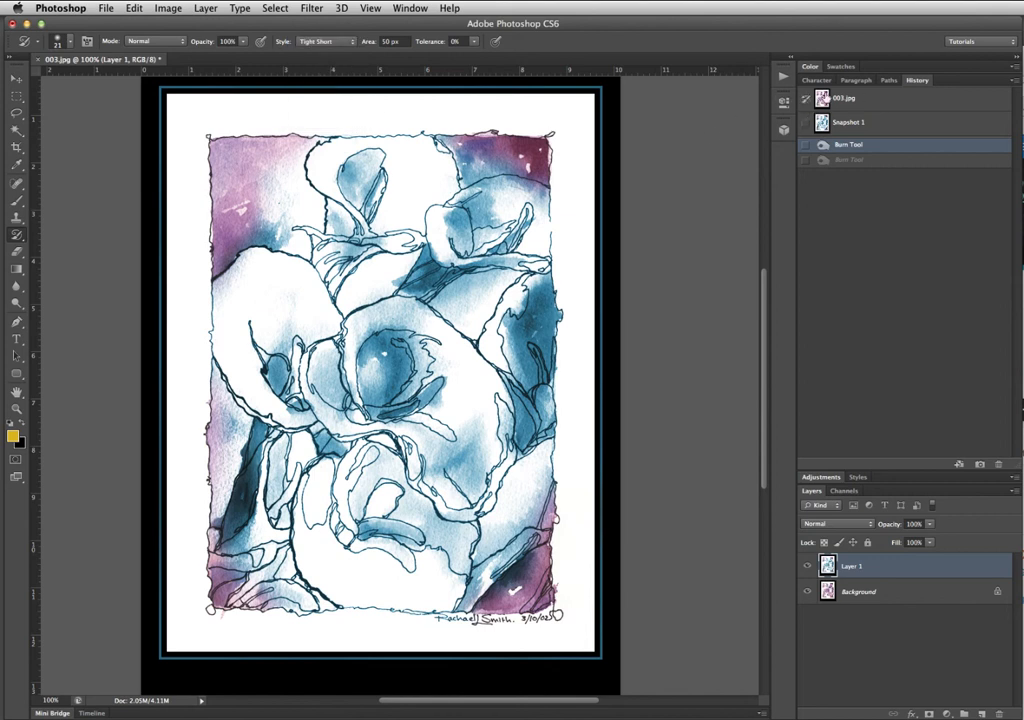
Step: Enlarge the Art History Brush to 25 px and paint the original purple back over the painting's upper corners and the dark areas along its right side
{"action": "mouse_move", "coordinate": [258, 183]}
{"action": "left_mouse_down"}
{"action": "mouse_move", "coordinate": [251, 194]}
{"action": "mouse_move", "coordinate": [268, 171]}
{"action": "mouse_move", "coordinate": [280, 178]}
{"action": "mouse_move", "coordinate": [268, 190]}
{"action": "mouse_move", "coordinate": [188, 126]}
{"action": "mouse_move", "coordinate": [232, 123]}
{"action": "mouse_move", "coordinate": [267, 221]}
{"action": "mouse_move", "coordinate": [205, 215]}
{"action": "mouse_move", "coordinate": [230, 246]}
{"action": "mouse_move", "coordinate": [292, 237]}
{"action": "left_mouse_up"}
{"action": "key", "text": "super+z"}
{"action": "left_click", "coordinate": [297, 240]}
{"action": "left_click", "coordinate": [300, 239]}
{"action": "mouse_move", "coordinate": [461, 147]}
{"action": "left_mouse_down"}
{"action": "mouse_move", "coordinate": [483, 170]}
{"action": "mouse_move", "coordinate": [524, 170]}
{"action": "left_mouse_up"}
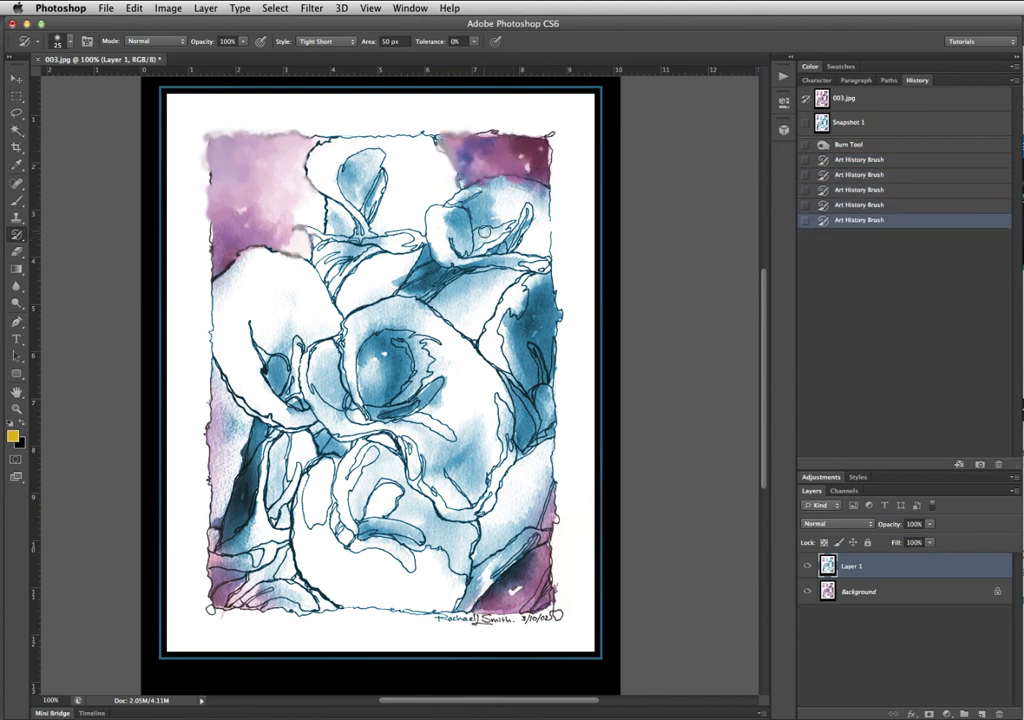
{"action": "mouse_move", "coordinate": [475, 279]}
{"action": "left_mouse_down"}
{"action": "mouse_move", "coordinate": [449, 304]}
{"action": "mouse_move", "coordinate": [470, 310]}
{"action": "mouse_move", "coordinate": [533, 282]}
{"action": "mouse_move", "coordinate": [539, 308]}
{"action": "mouse_move", "coordinate": [512, 334]}
{"action": "mouse_move", "coordinate": [530, 402]}
{"action": "left_mouse_up"}
{"action": "left_click", "coordinate": [534, 292], "text": "ctrl+alt"}
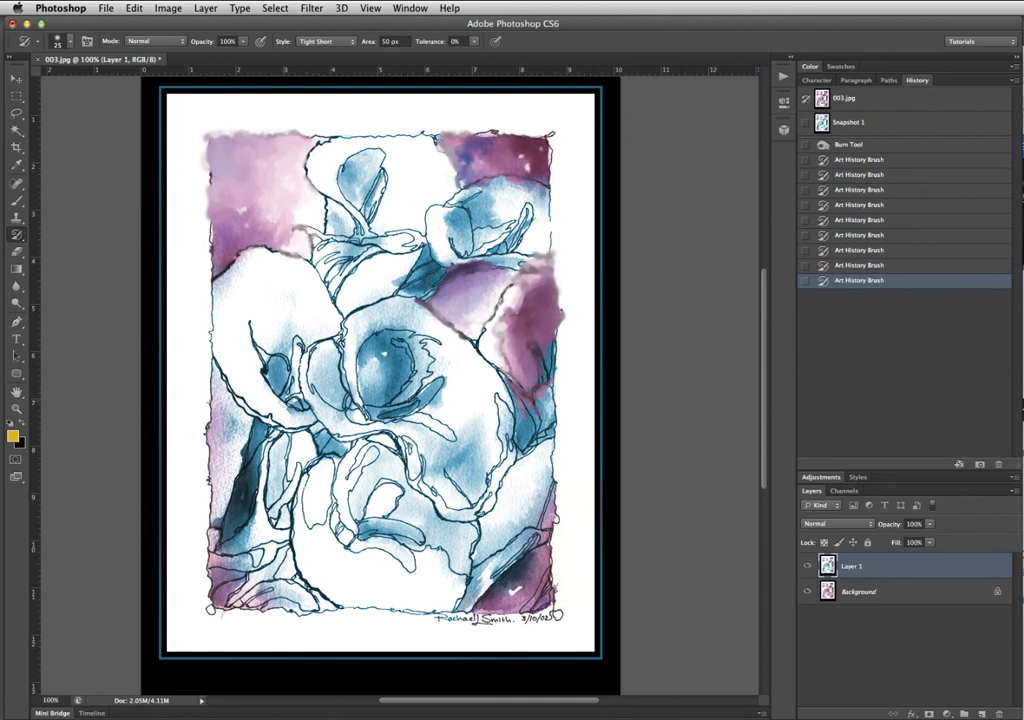
Step: Paint with the Art History Brush over the lower-left and lower-right background areas and the remaining blue patches along the painting's side edges
{"action": "left_click", "coordinate": [228, 425]}
{"action": "left_click_drag", "start_coordinate": [226, 450], "coordinate": [228, 525]}
{"action": "mouse_move", "coordinate": [520, 577]}
{"action": "left_mouse_down"}
{"action": "mouse_move", "coordinate": [534, 583]}
{"action": "mouse_move", "coordinate": [524, 597]}
{"action": "left_mouse_up"}
{"action": "left_click_drag", "start_coordinate": [500, 598], "coordinate": [515, 614]}
{"action": "left_click", "coordinate": [545, 590]}
{"action": "left_click_drag", "start_coordinate": [546, 572], "coordinate": [544, 552]}
{"action": "left_click", "coordinate": [554, 508]}
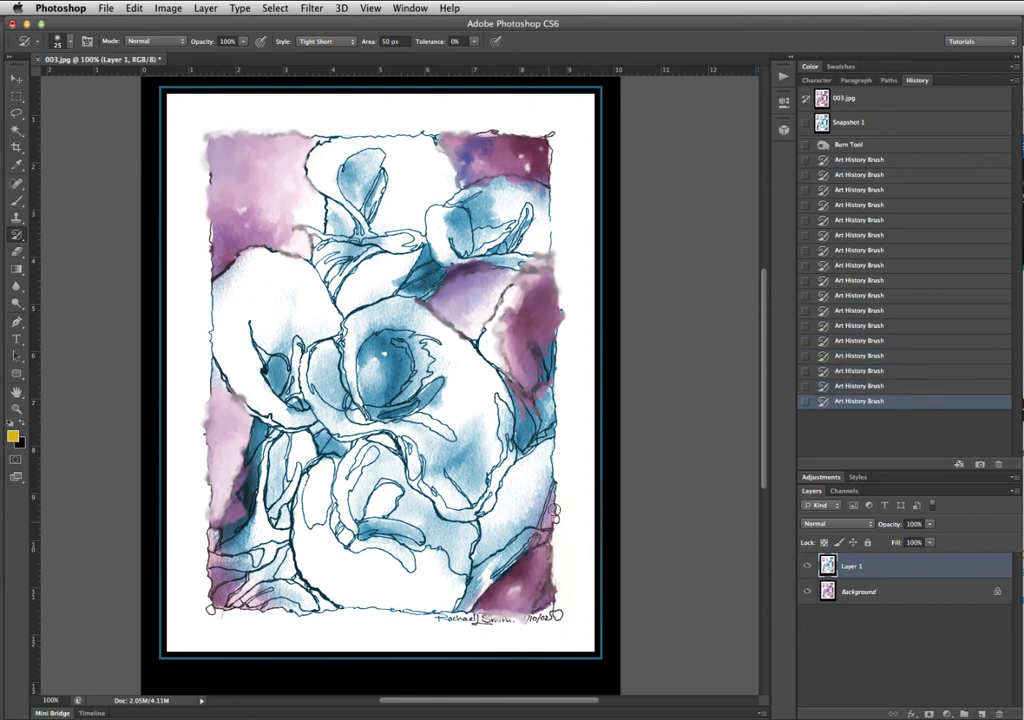
{"action": "left_click", "coordinate": [554, 510]}
{"action": "mouse_move", "coordinate": [540, 351]}
{"action": "left_mouse_down"}
{"action": "mouse_move", "coordinate": [547, 376]}
{"action": "mouse_move", "coordinate": [519, 448]}
{"action": "mouse_move", "coordinate": [549, 424]}
{"action": "left_mouse_up"}
{"action": "left_click_drag", "start_coordinate": [223, 402], "coordinate": [214, 358]}
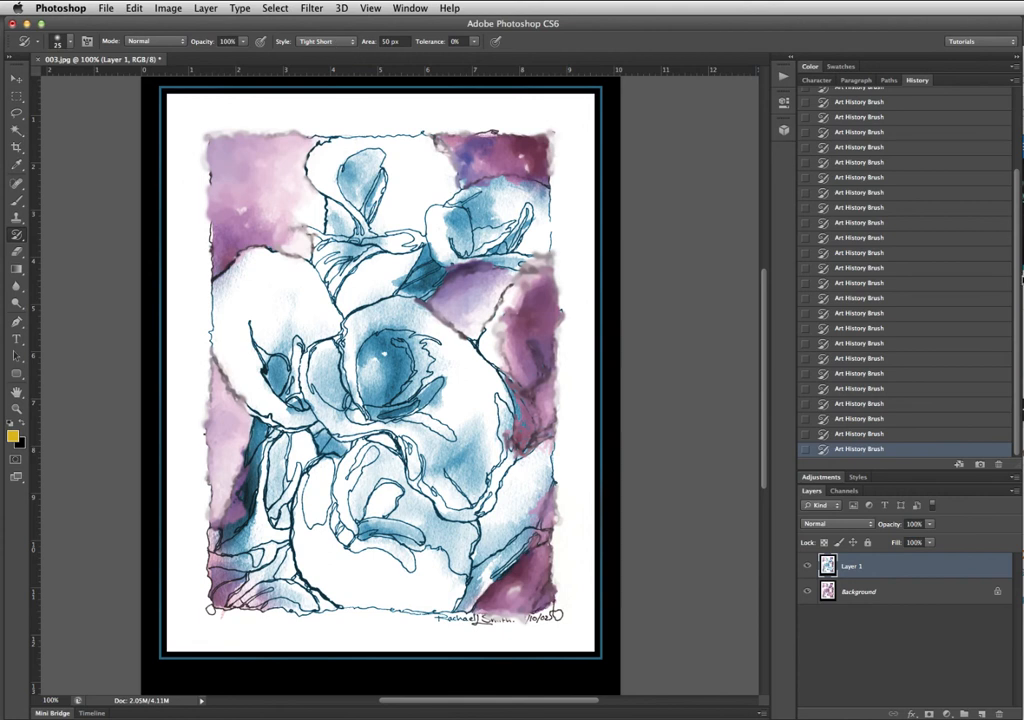
Step: Switch to the History Brush Tool, enlarge it to 190 px, and set its opacity to 36%
{"action": "left_click_drag", "start_coordinate": [1017, 287], "coordinate": [1010, 157]}
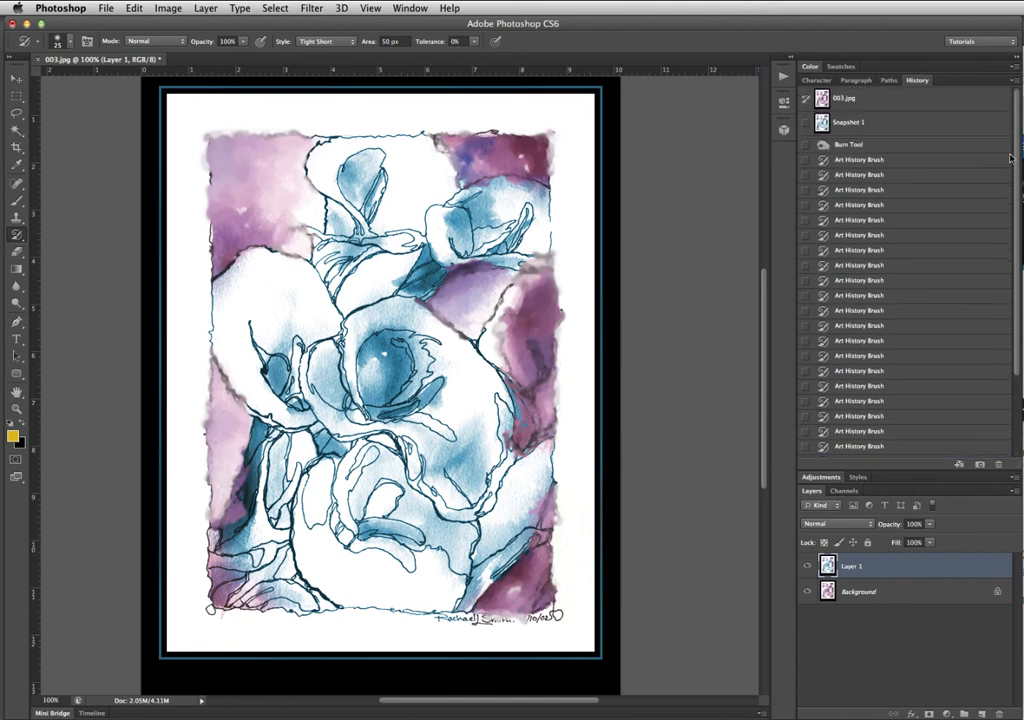
{"action": "left_click", "coordinate": [17, 236]}
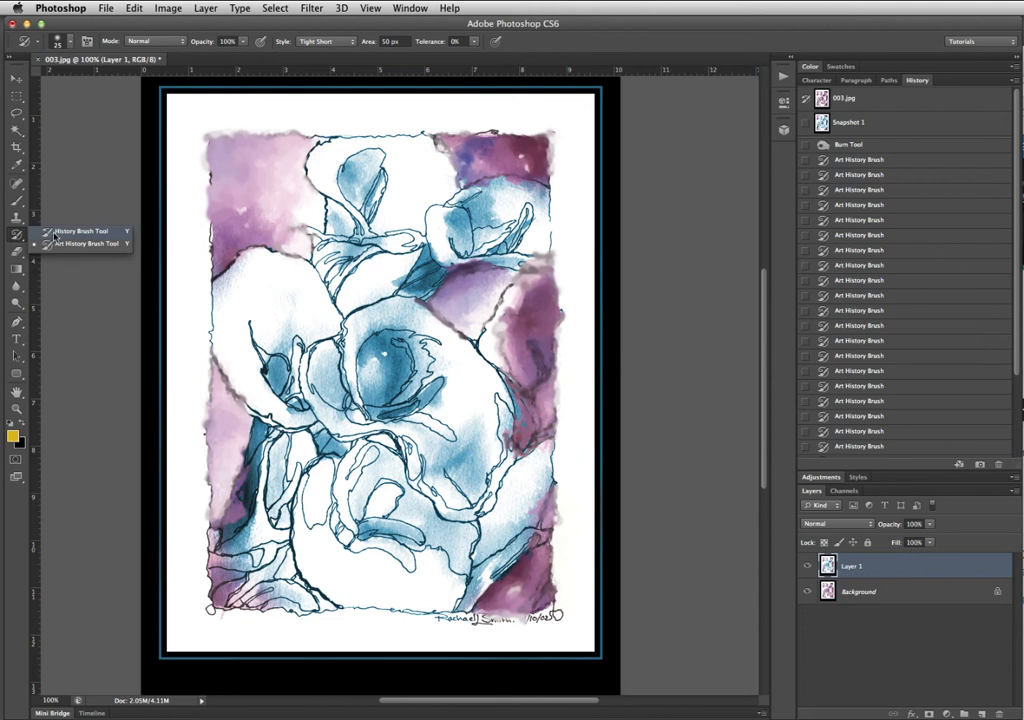
{"action": "left_click", "coordinate": [70, 231]}
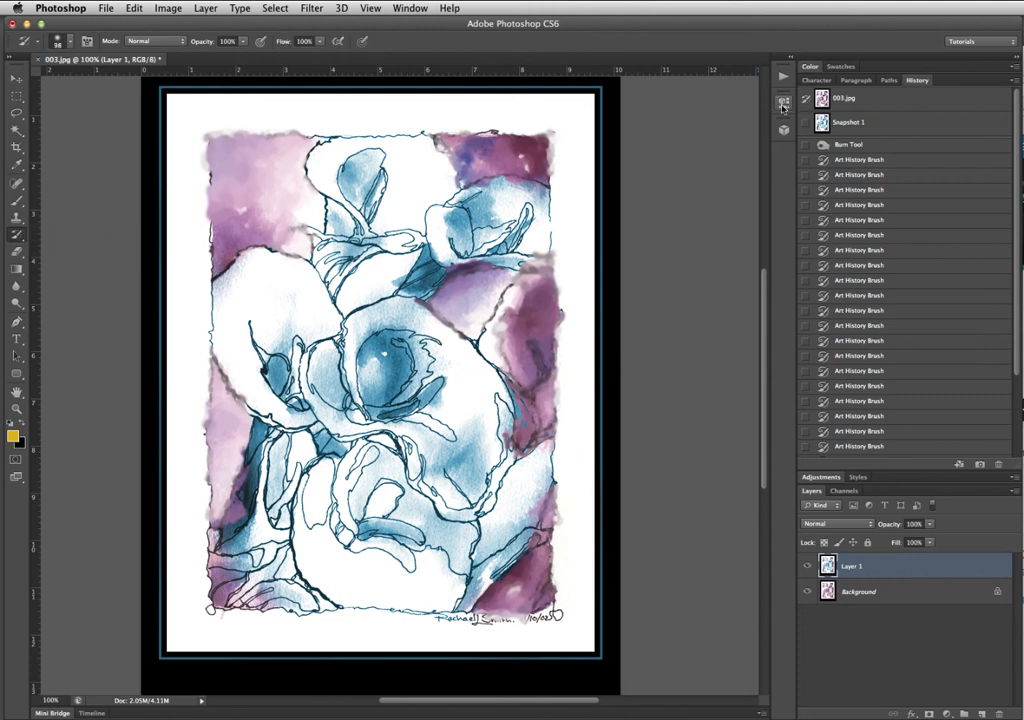
{"action": "left_click_drag", "start_coordinate": [432, 302], "coordinate": [465, 297]}
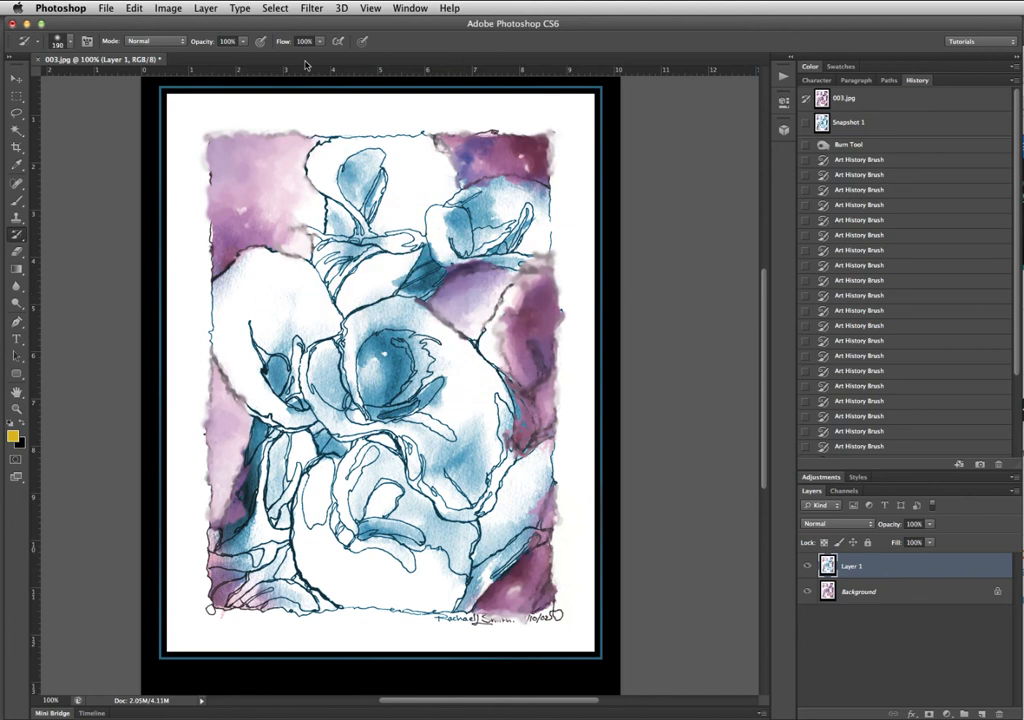
{"action": "left_click", "coordinate": [243, 42]}
{"action": "left_click_drag", "start_coordinate": [243, 54], "coordinate": [203, 53]}
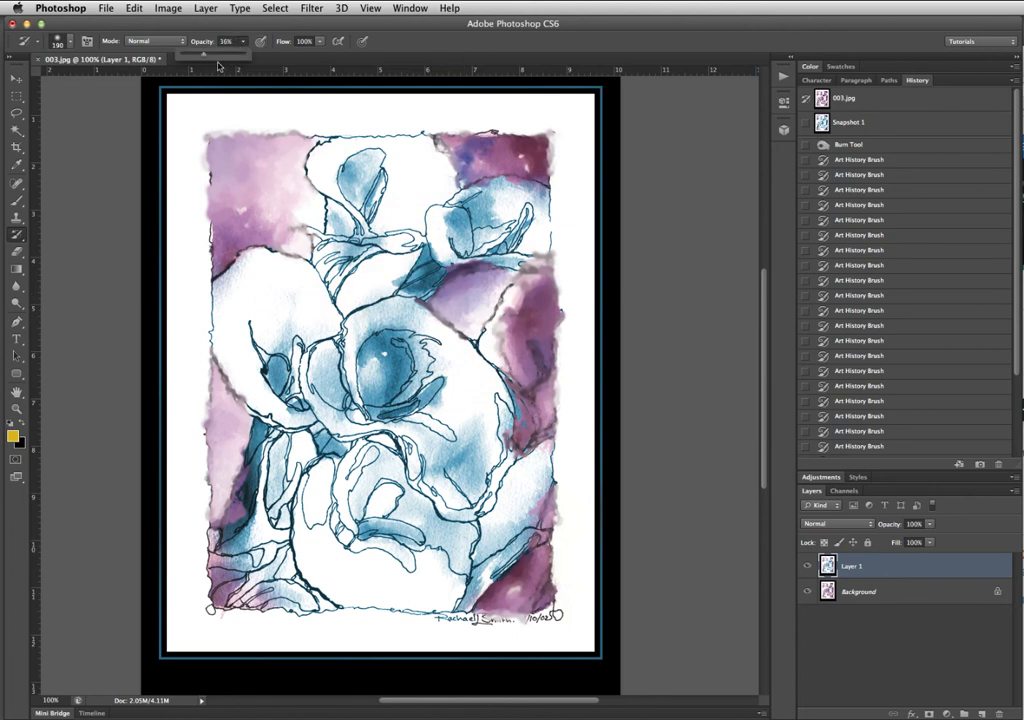
{"action": "mouse_move", "coordinate": [278, 190]}
{"action": "left_mouse_down"}
{"action": "mouse_move", "coordinate": [247, 171]}
{"action": "mouse_move", "coordinate": [263, 178]}
{"action": "mouse_move", "coordinate": [260, 165]}
{"action": "left_mouse_up"}
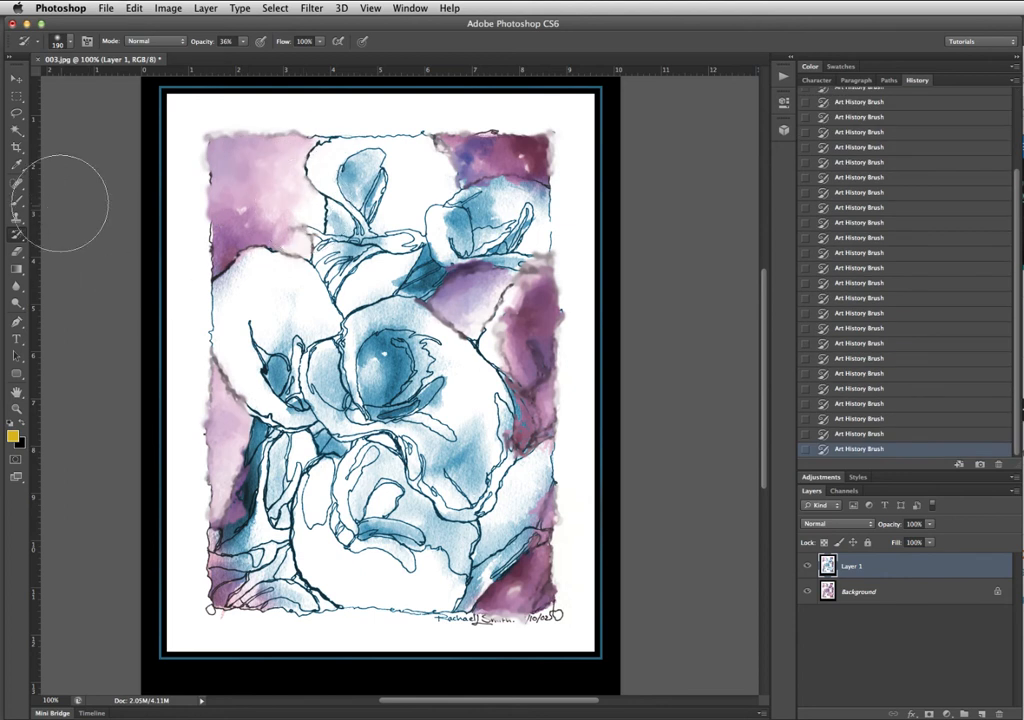
Step: Set the History Brush to 24% opacity and 100 px, and paint over the painting's upper-left purple background
{"action": "left_click", "coordinate": [16, 237]}
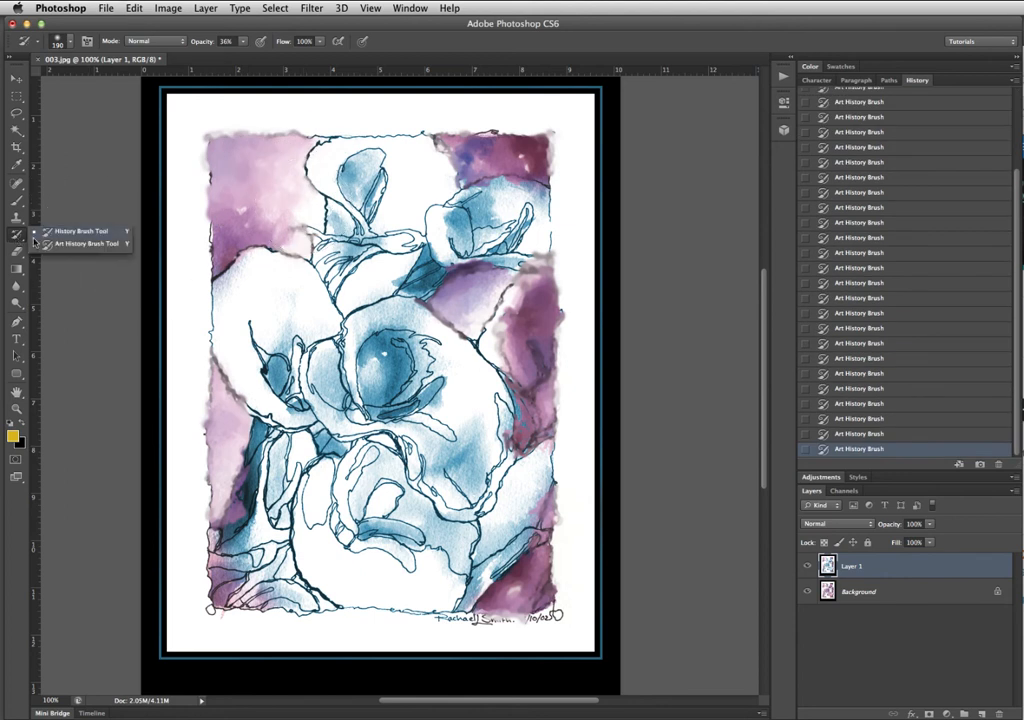
{"action": "left_click", "coordinate": [50, 236]}
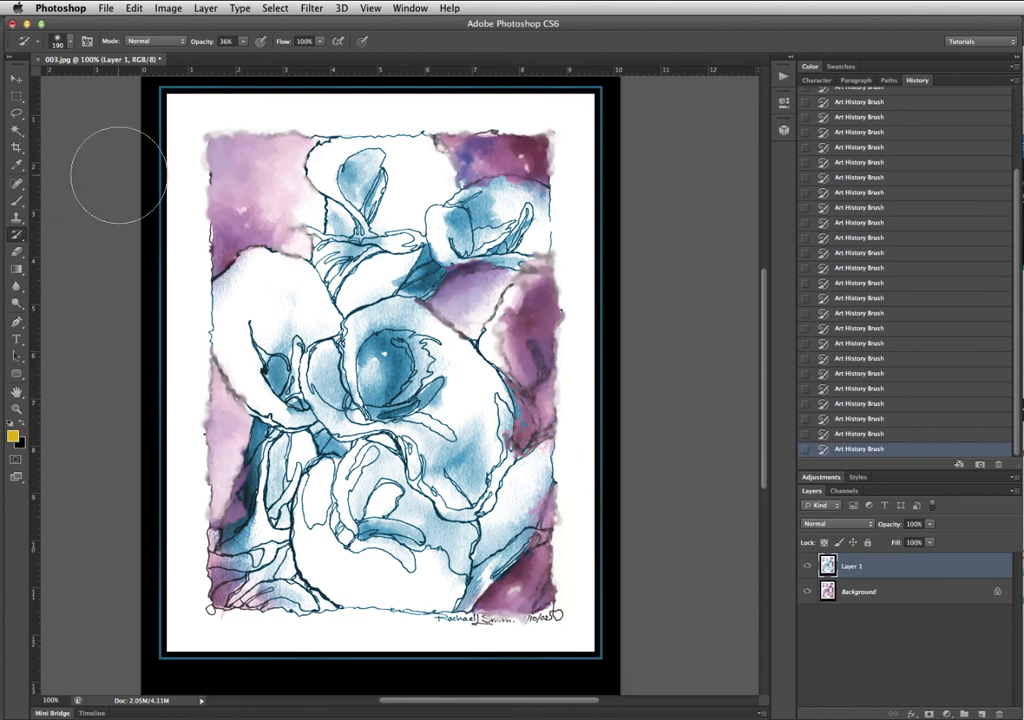
{"action": "left_click", "coordinate": [242, 44]}
{"action": "left_click_drag", "start_coordinate": [244, 58], "coordinate": [238, 58]}
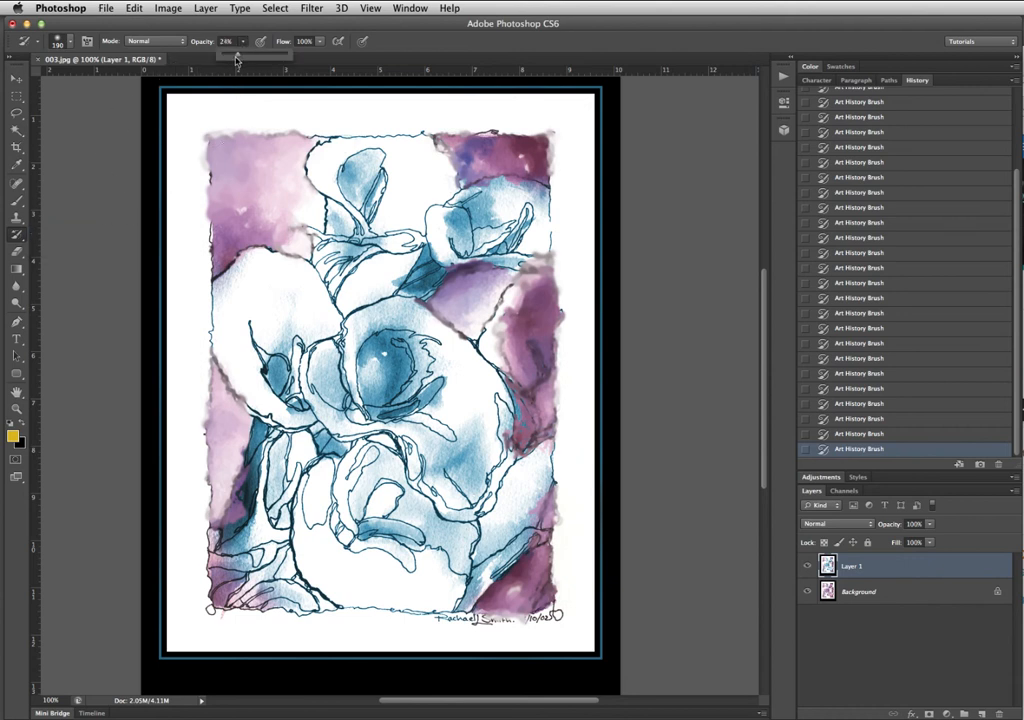
{"action": "left_click_drag", "start_coordinate": [1017, 288], "coordinate": [997, 184]}
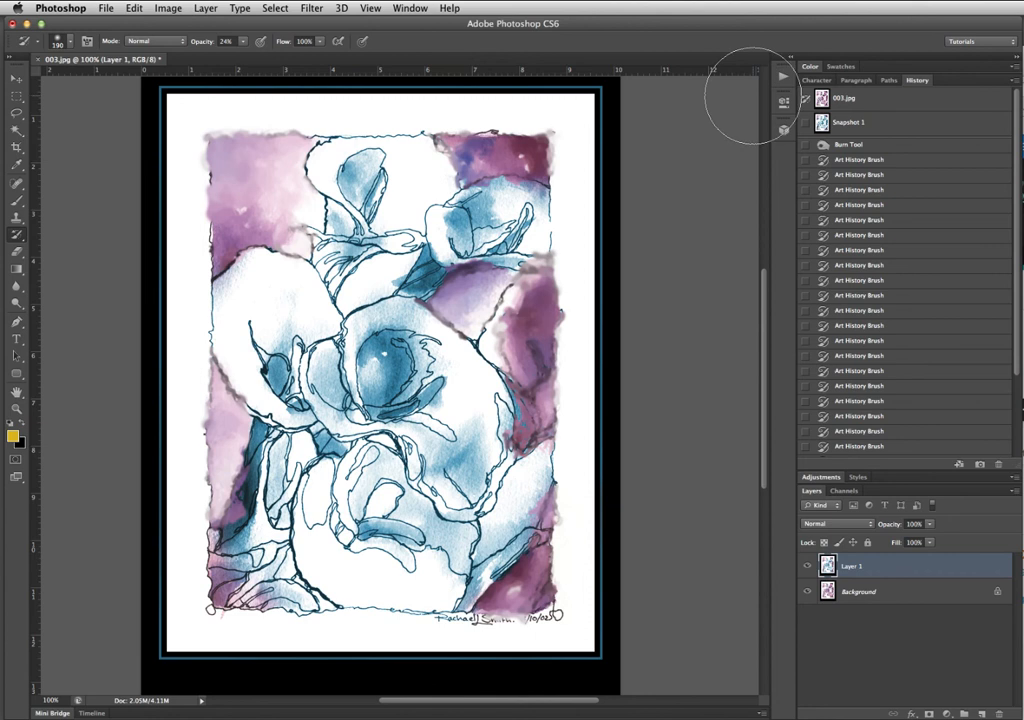
{"action": "left_click_drag", "start_coordinate": [336, 166], "coordinate": [290, 168]}
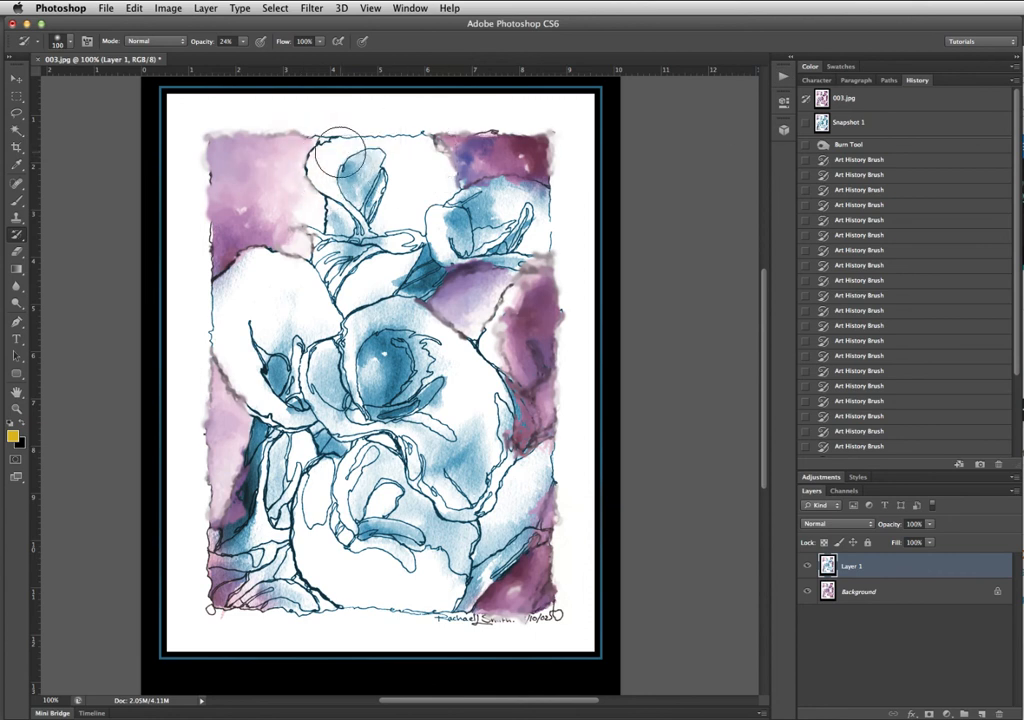
{"action": "left_click", "coordinate": [210, 170]}
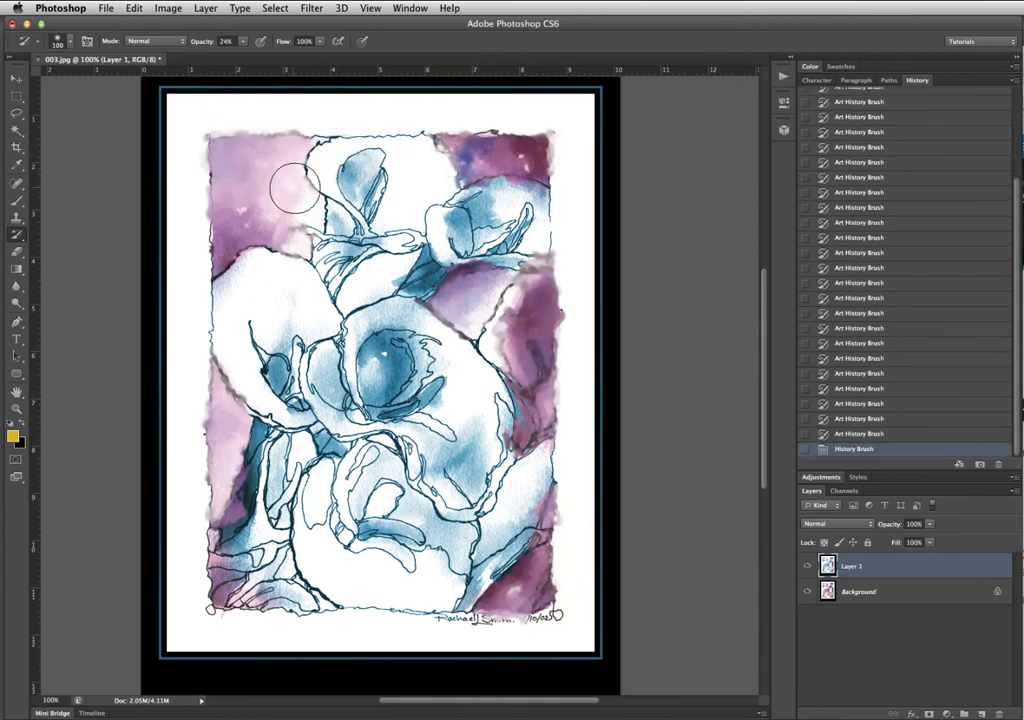
Step: Paint yellow with the Brush Tool in Color mode at 98% opacity along the inner edge of the upper-left purple background
{"action": "key", "text": "z"}
{"action": "left_click", "coordinate": [280, 186]}
{"action": "left_click_drag", "start_coordinate": [306, 201], "coordinate": [273, 293]}
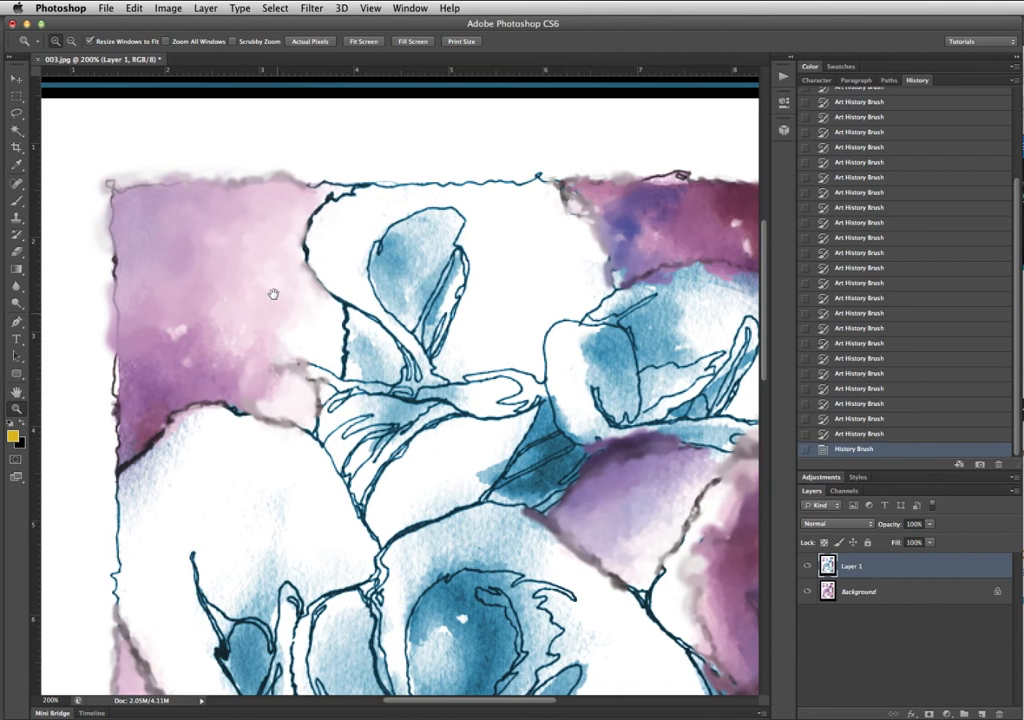
{"action": "key", "text": "y"}
{"action": "mouse_move", "coordinate": [292, 250]}
{"action": "left_mouse_down"}
{"action": "mouse_move", "coordinate": [308, 318]}
{"action": "mouse_move", "coordinate": [283, 366]}
{"action": "left_mouse_up"}
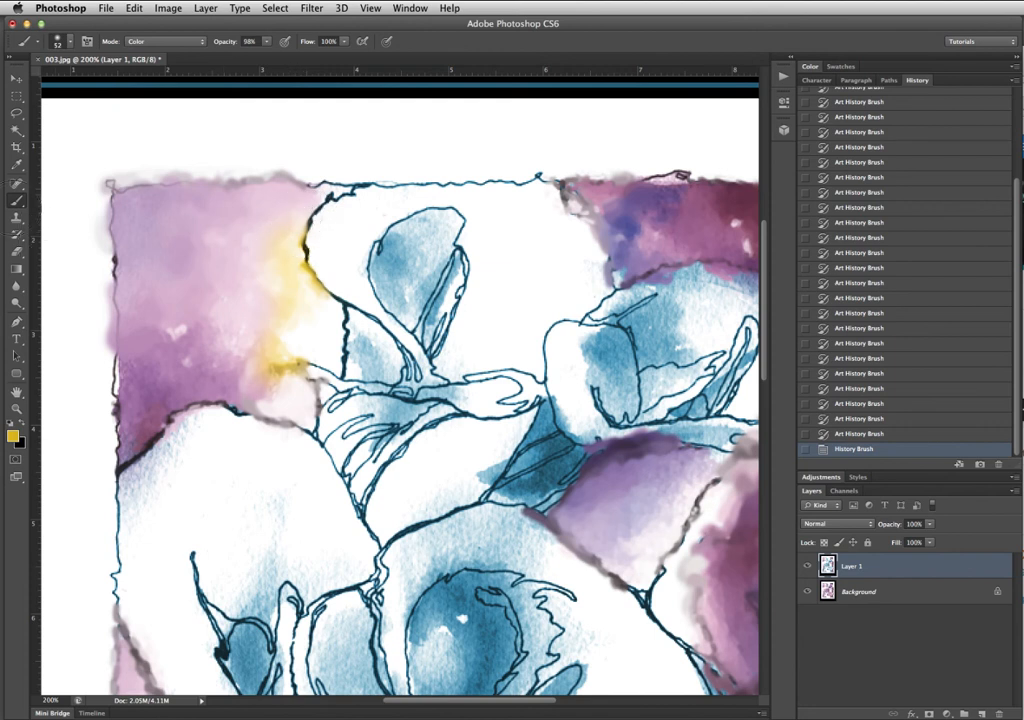
Step: Paint with the History Brush Tool at 24% opacity over the yellow-tinted edge and the petals and outlines toward the painting's right side
{"action": "left_click", "coordinate": [40, 238]}
{"action": "left_click", "coordinate": [18, 236]}
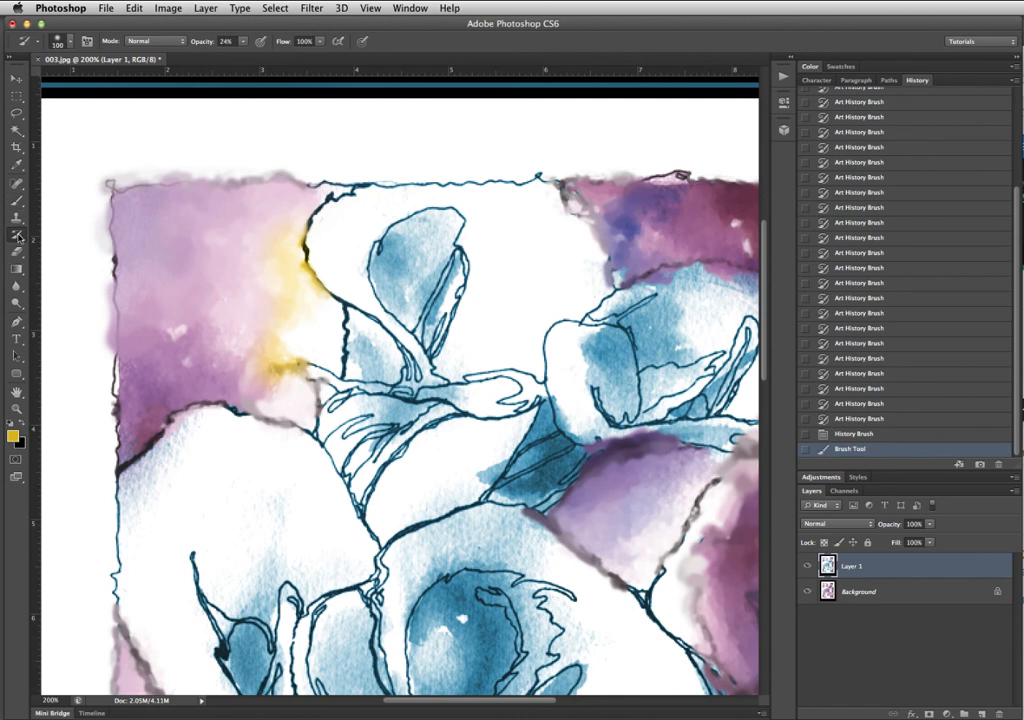
{"action": "left_click", "coordinate": [19, 238]}
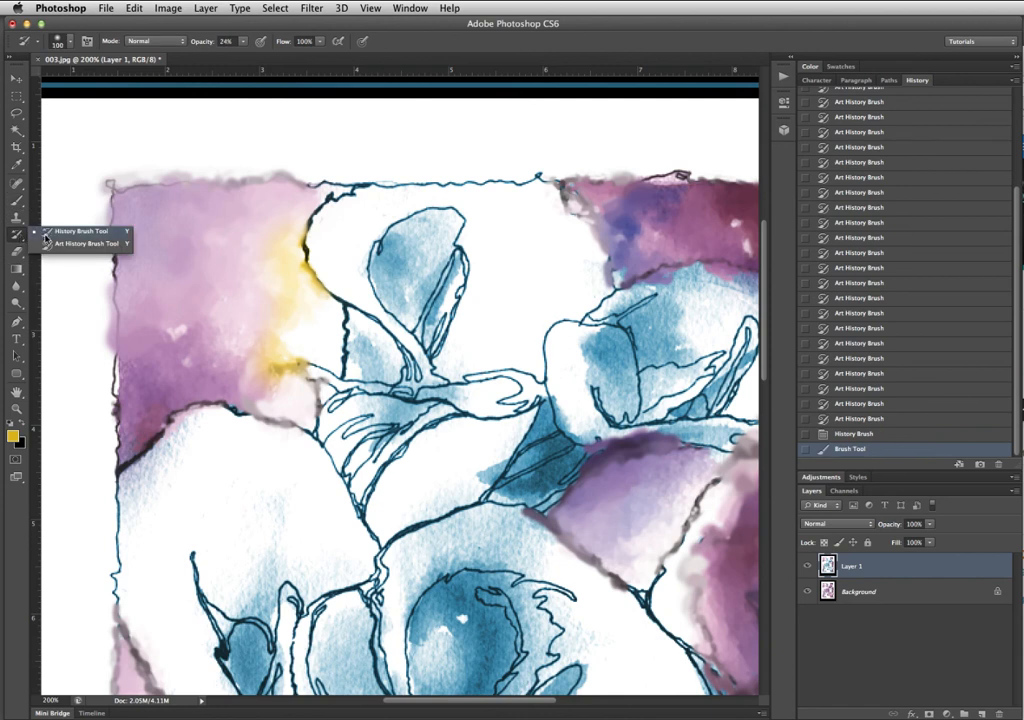
{"action": "left_click", "coordinate": [48, 234]}
{"action": "mouse_move", "coordinate": [279, 306]}
{"action": "left_mouse_down"}
{"action": "mouse_move", "coordinate": [294, 347]}
{"action": "mouse_move", "coordinate": [294, 309]}
{"action": "mouse_move", "coordinate": [293, 331]}
{"action": "mouse_move", "coordinate": [313, 308]}
{"action": "mouse_move", "coordinate": [314, 269]}
{"action": "mouse_move", "coordinate": [307, 364]}
{"action": "mouse_move", "coordinate": [317, 339]}
{"action": "mouse_move", "coordinate": [283, 395]}
{"action": "mouse_move", "coordinate": [381, 391]}
{"action": "left_mouse_up"}
{"action": "key", "text": "space"}
{"action": "mouse_move", "coordinate": [527, 437]}
{"action": "left_mouse_down"}
{"action": "mouse_move", "coordinate": [461, 375]}
{"action": "mouse_move", "coordinate": [233, 245]}
{"action": "left_mouse_up"}
{"action": "mouse_move", "coordinate": [456, 296]}
{"action": "left_mouse_down"}
{"action": "mouse_move", "coordinate": [457, 383]}
{"action": "mouse_move", "coordinate": [517, 313]}
{"action": "mouse_move", "coordinate": [553, 327]}
{"action": "mouse_move", "coordinate": [554, 465]}
{"action": "left_mouse_up"}
{"action": "left_click_drag", "start_coordinate": [560, 340], "coordinate": [525, 583]}
{"action": "left_click_drag", "start_coordinate": [528, 471], "coordinate": [522, 590]}
{"action": "left_click_drag", "start_coordinate": [433, 629], "coordinate": [382, 556]}
{"action": "mouse_move", "coordinate": [316, 289]}
{"action": "left_mouse_down"}
{"action": "mouse_move", "coordinate": [350, 408]}
{"action": "mouse_move", "coordinate": [251, 351]}
{"action": "mouse_move", "coordinate": [296, 386]}
{"action": "mouse_move", "coordinate": [276, 362]}
{"action": "left_mouse_up"}
Step: Save the painting with its layers to the Desktop in Photoshop format as 003.psd
{"action": "key", "text": "z"}
{"action": "left_click", "coordinate": [293, 274], "text": "alt"}
{"action": "left_click", "coordinate": [293, 274], "text": "alt"}
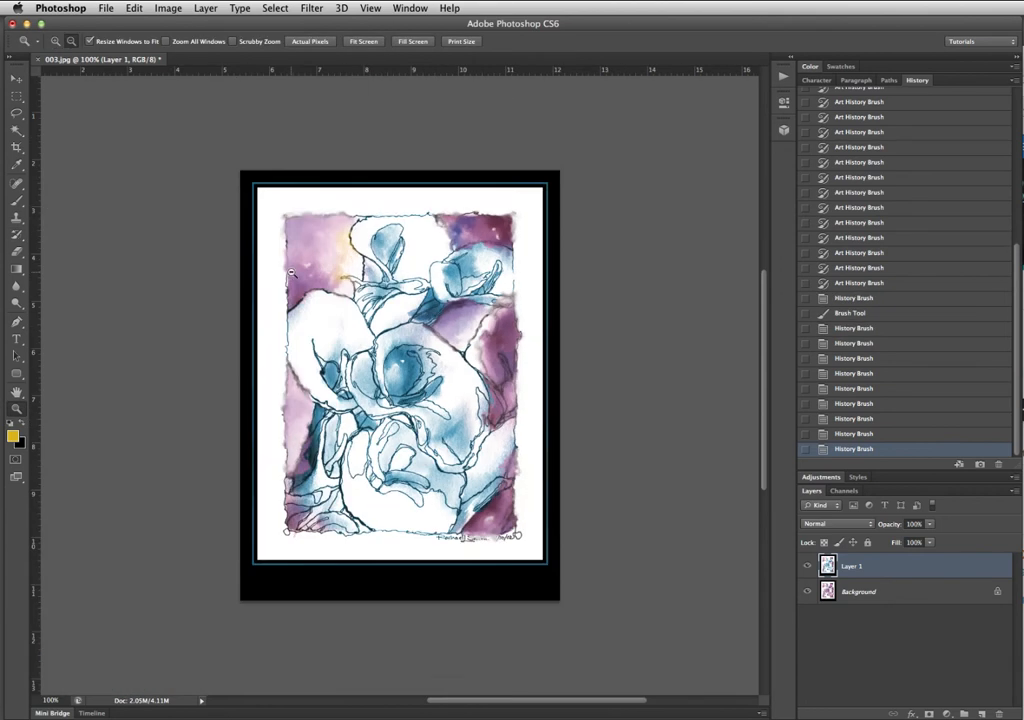
{"action": "left_click", "coordinate": [369, 274]}
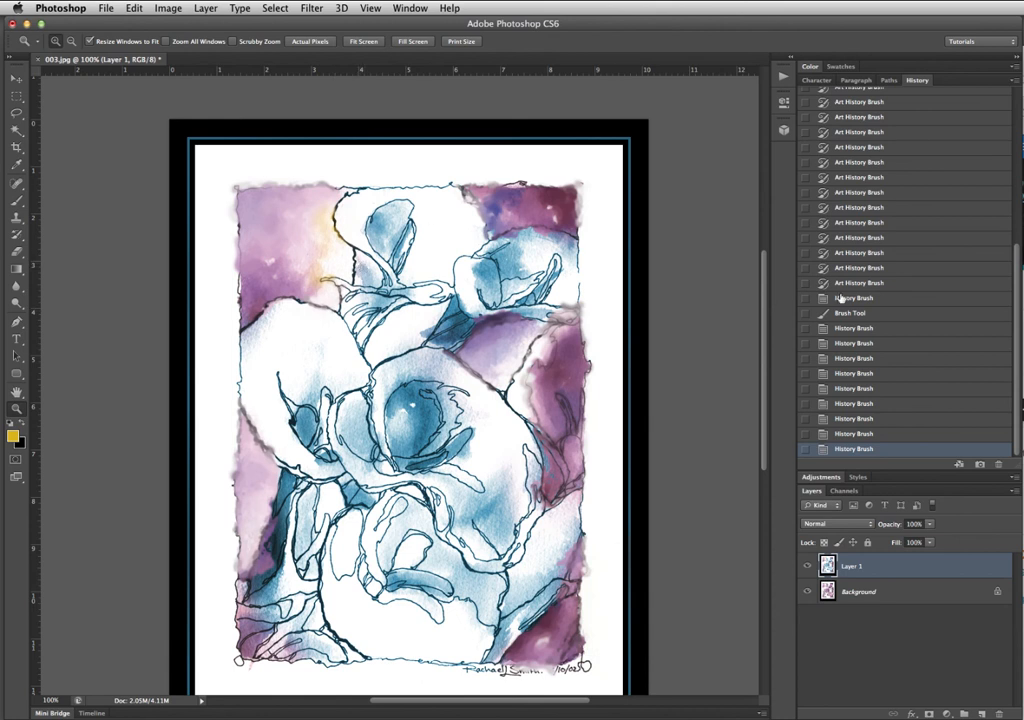
{"action": "scroll", "coordinate": [1019, 403], "scroll_direction": "up", "scroll_amount": 10}
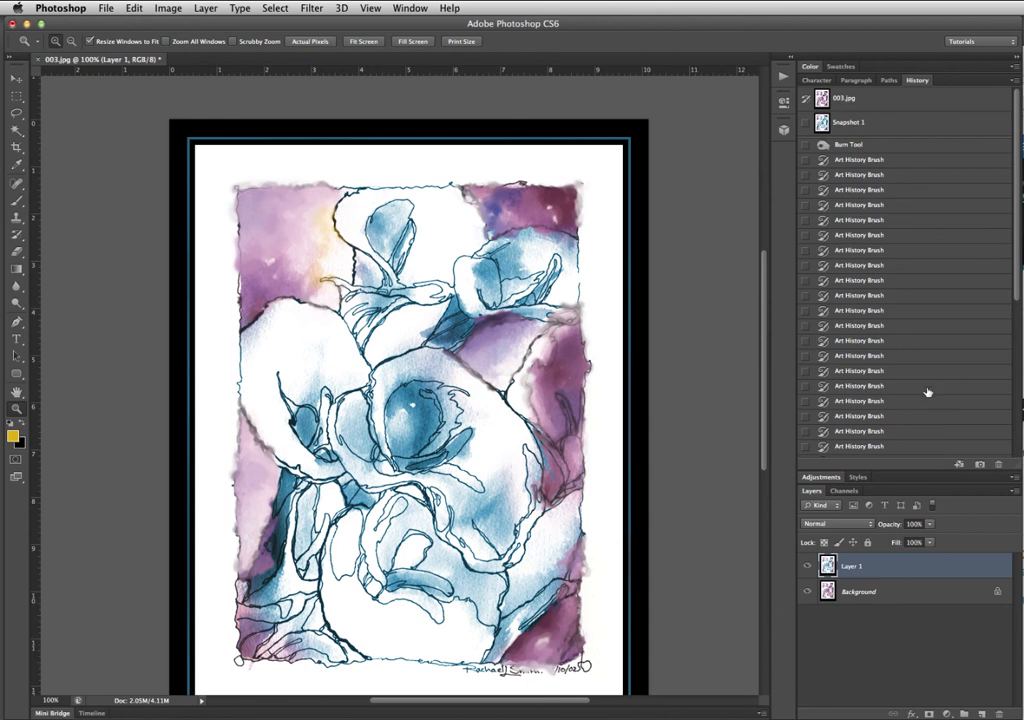
{"action": "key", "text": "super+shift+s"}
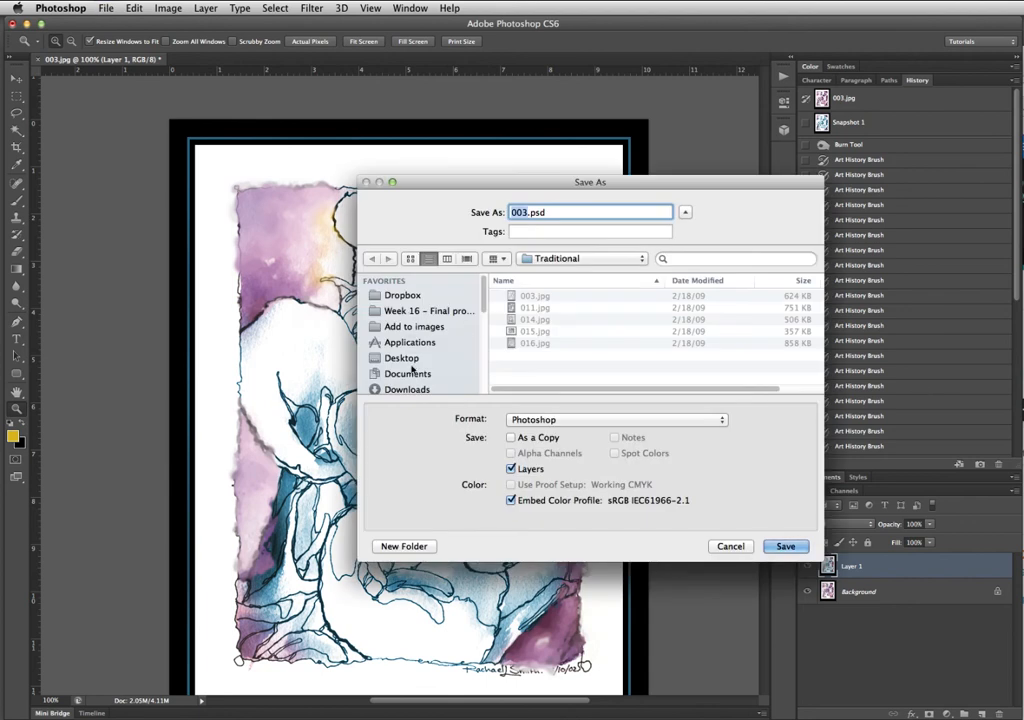
{"action": "left_click", "coordinate": [455, 356]}
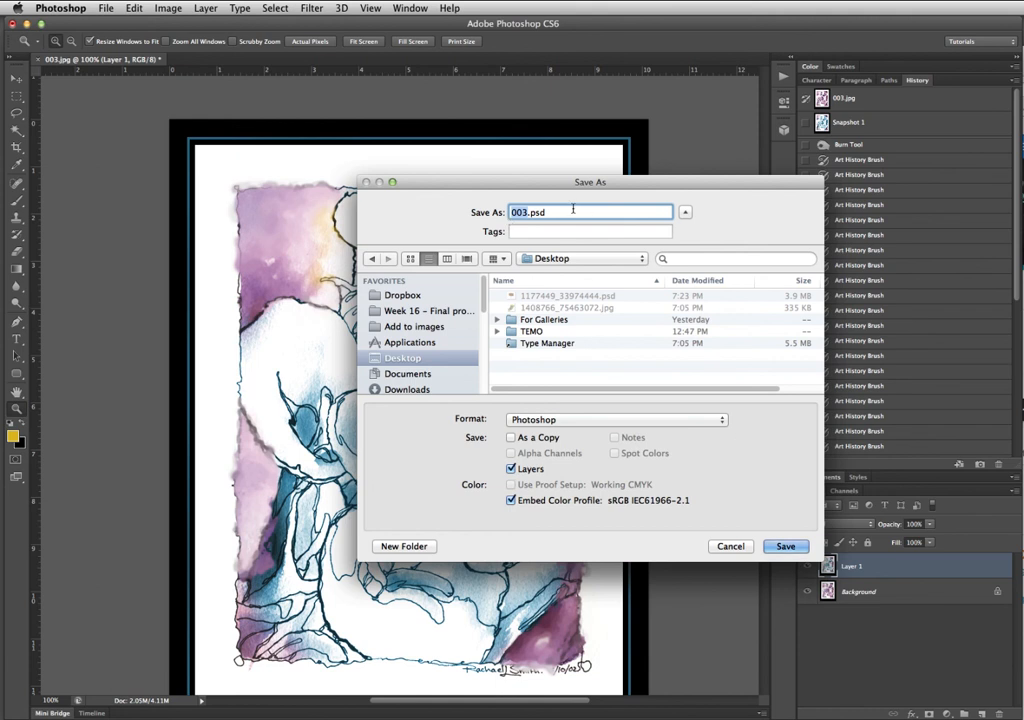
{"action": "left_click", "coordinate": [787, 547]}
{"action": "key", "text": "Return"}
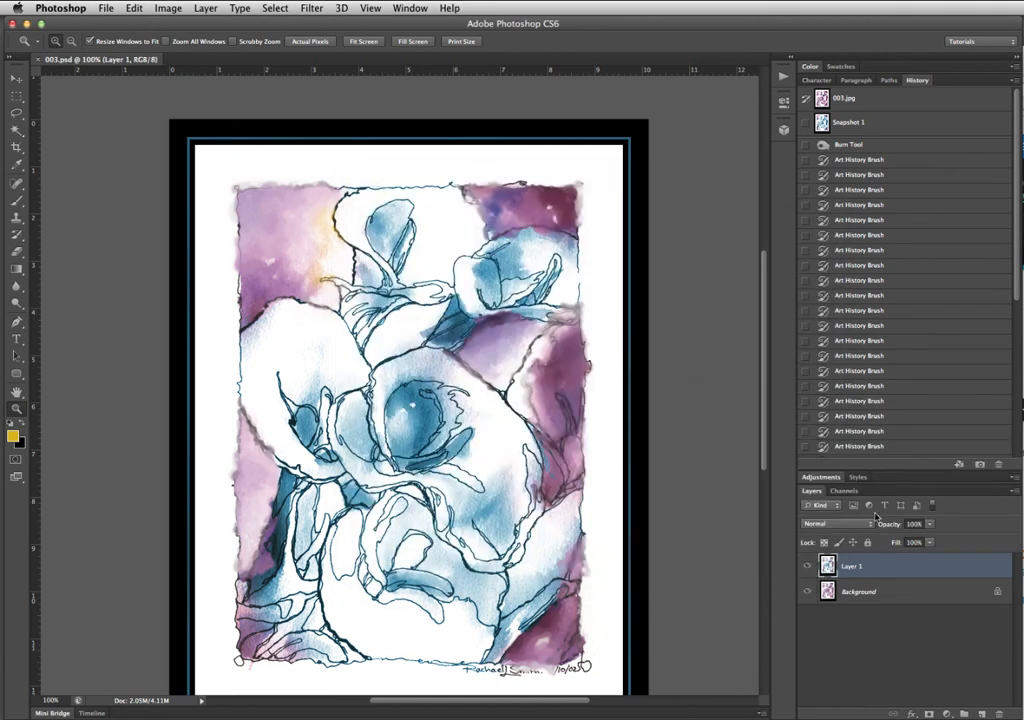
Step: Close the document and reopen 003.psd from the Desktop to check its history and snapshots
{"action": "key", "text": "super+w"}
{"action": "key", "text": "super+o"}
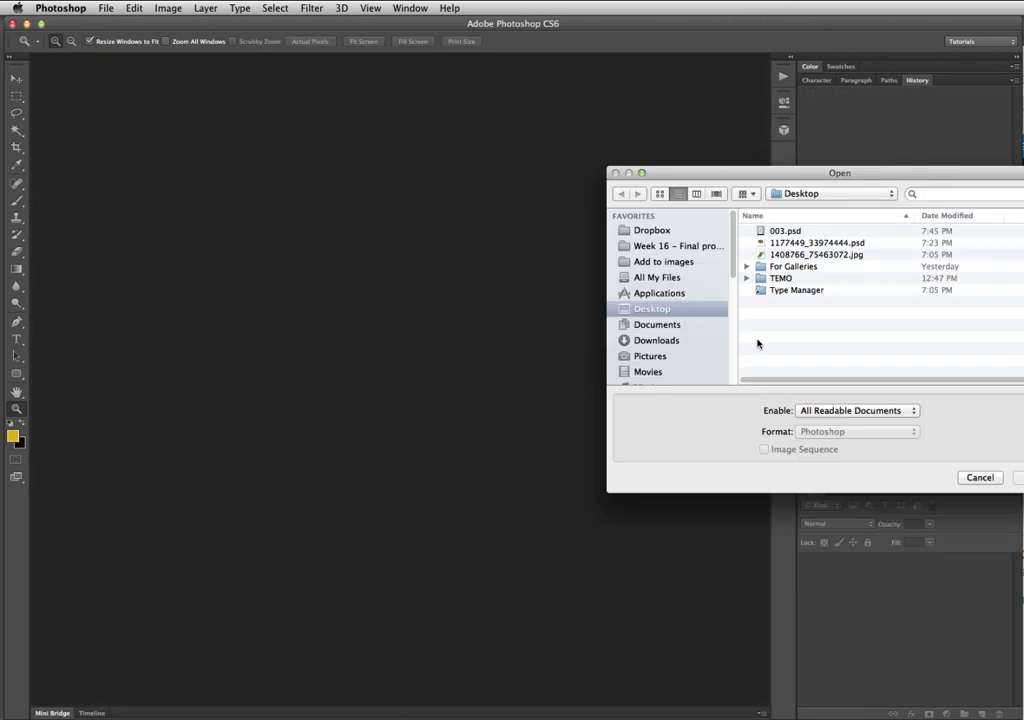
{"action": "double_click", "coordinate": [805, 233]}
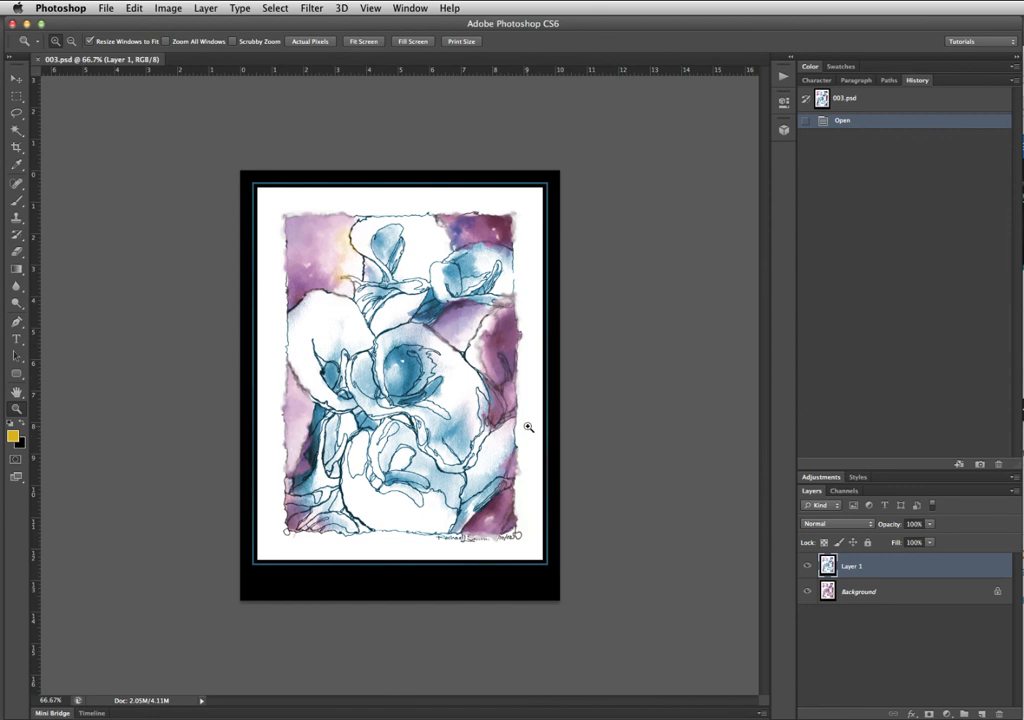
{"action": "left_click", "coordinate": [430, 357]}
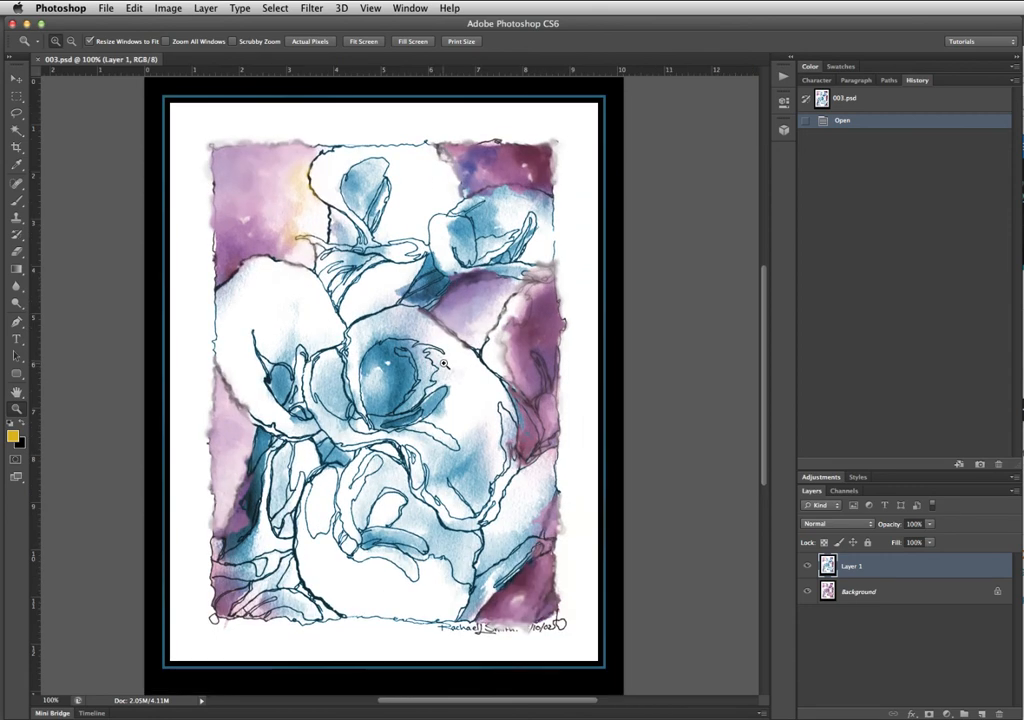